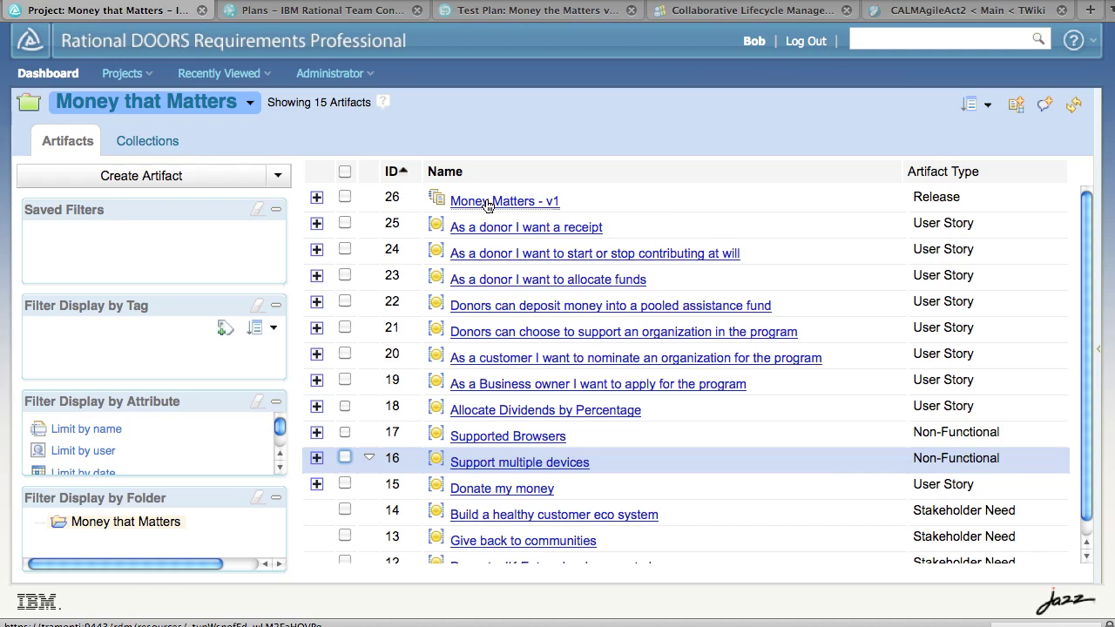
Open the Money Matters - v1 release collection (ID 26) from the project's Artifacts tab.
mouse_move(488, 205)
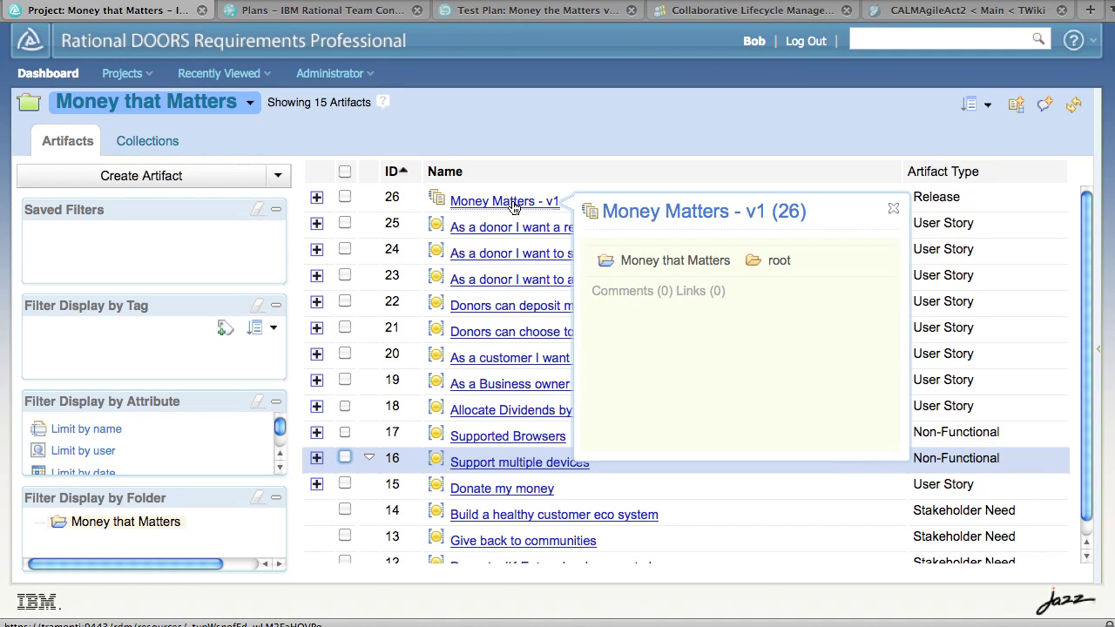
left_click(512, 205)
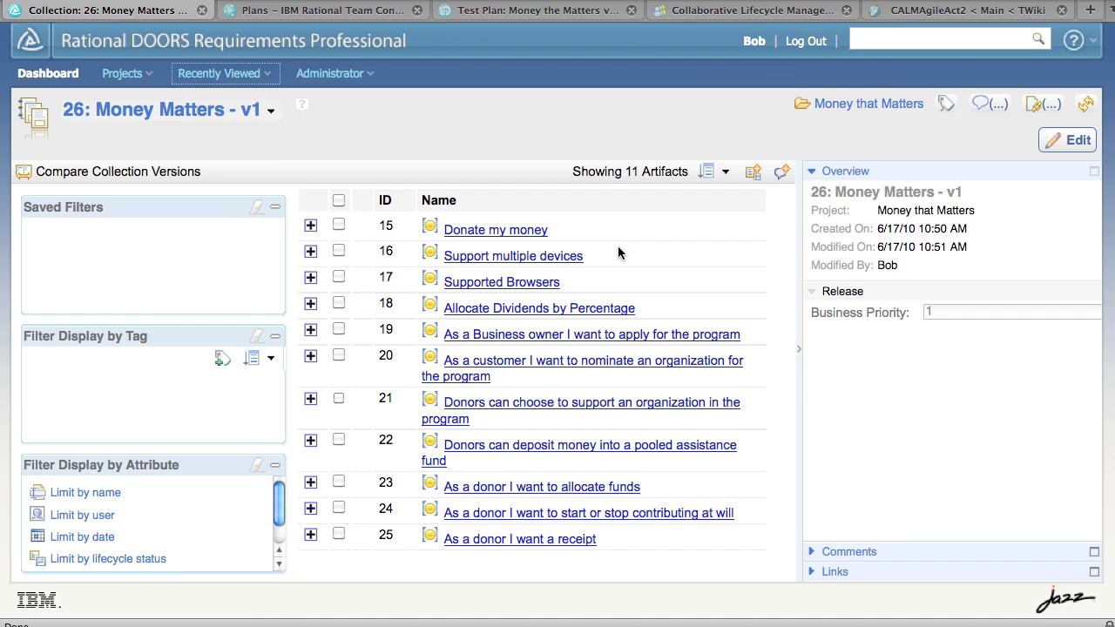
Expand the collection's Links section to show its 'validated by' test plan and Release Backlog links.
left_click(887, 579)
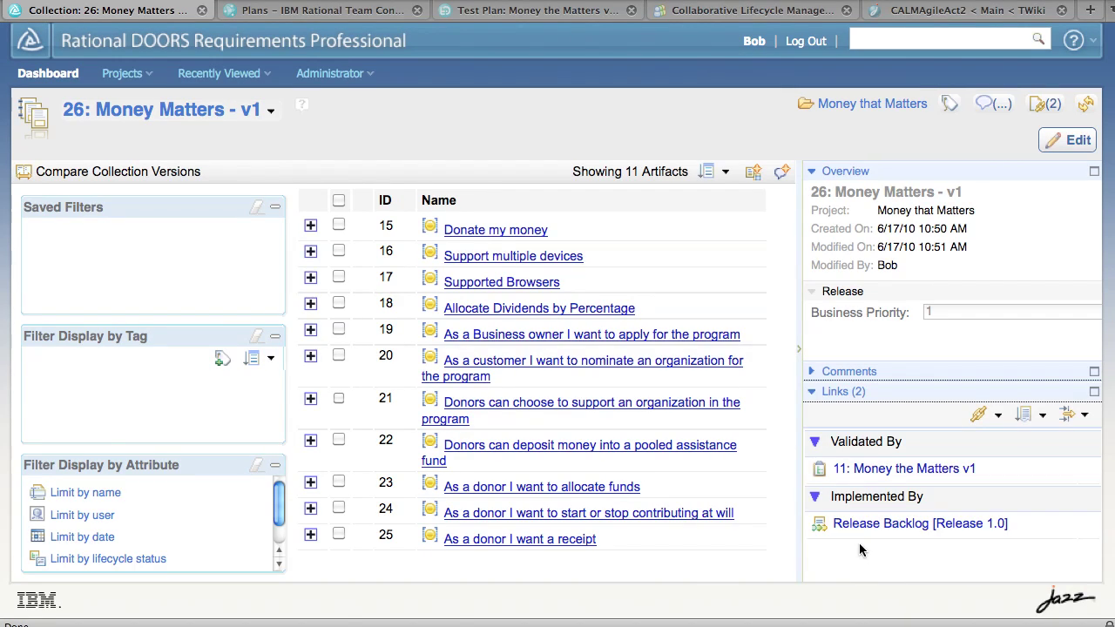
mouse_move(859, 533)
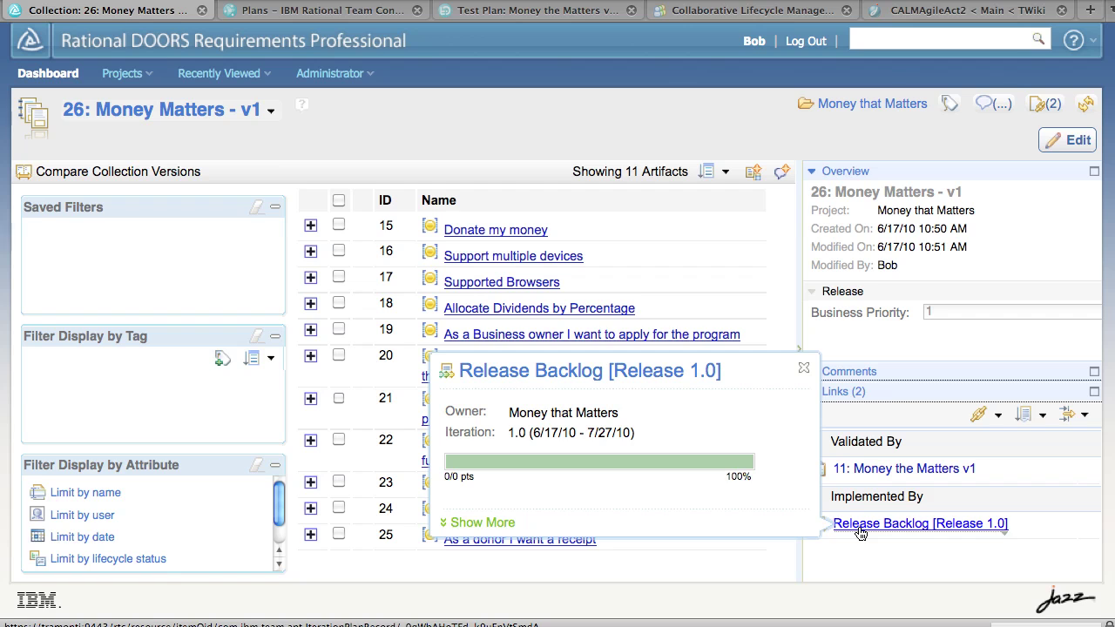
mouse_move(929, 471)
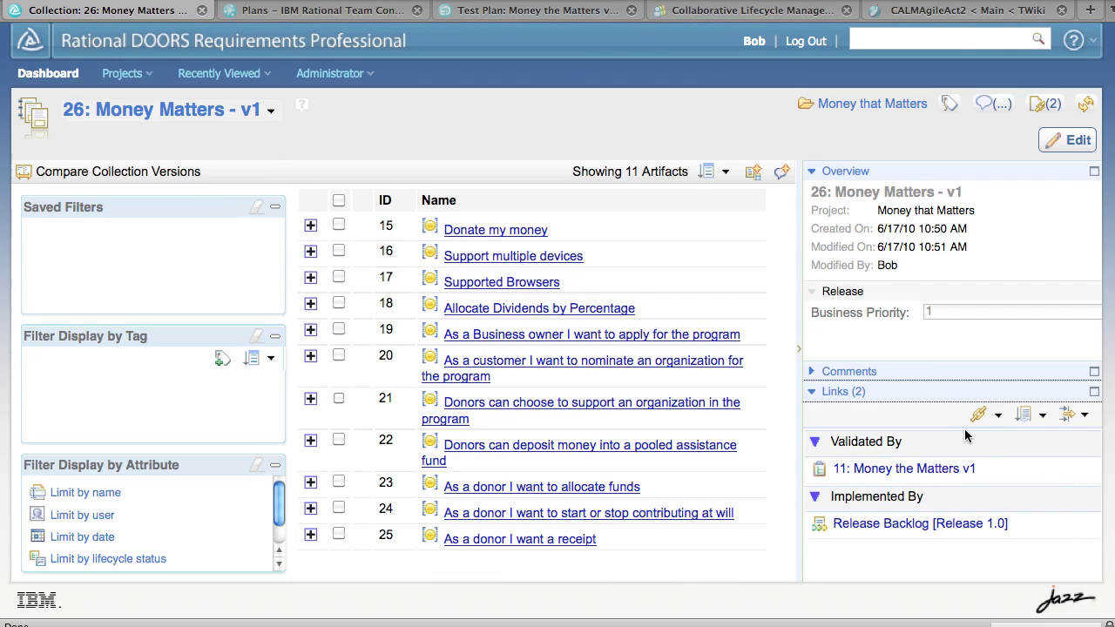
left_click(997, 417)
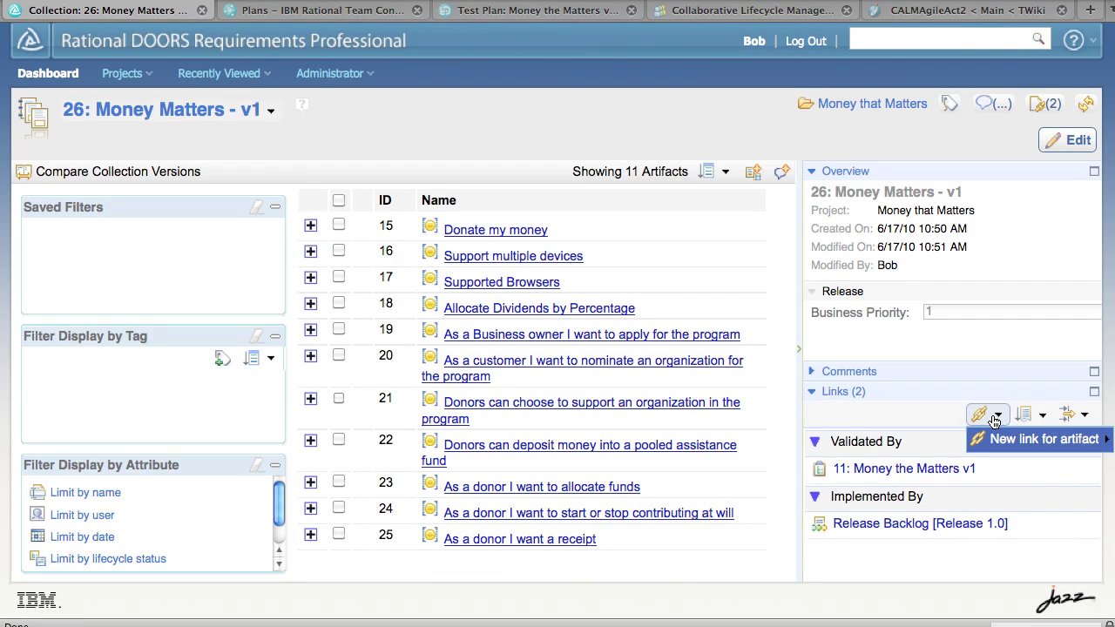
Add an Implemented By link from the collection to the Release Backlog [Release 1.0] development plan.
mouse_move(985, 446)
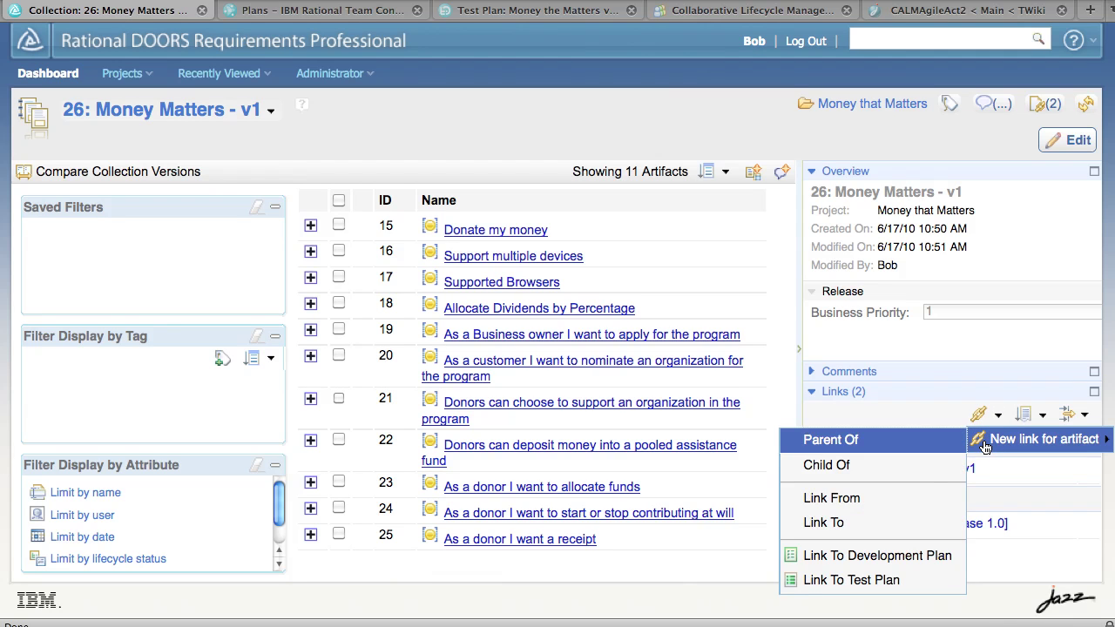
left_click(867, 565)
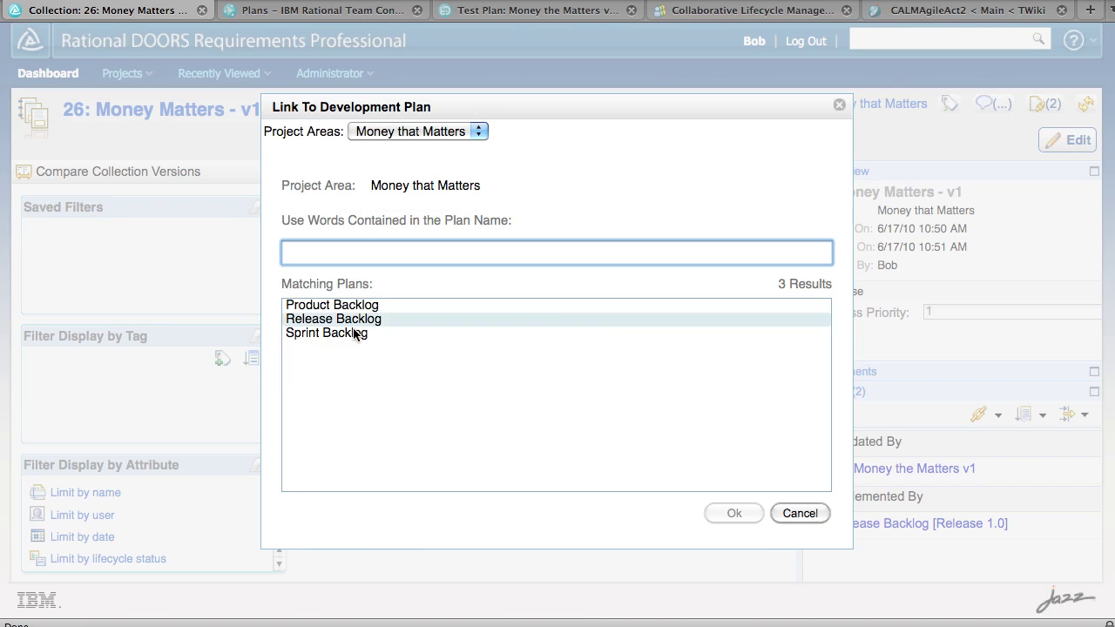
left_click(327, 321)
left_click(426, 327)
left_click(733, 514)
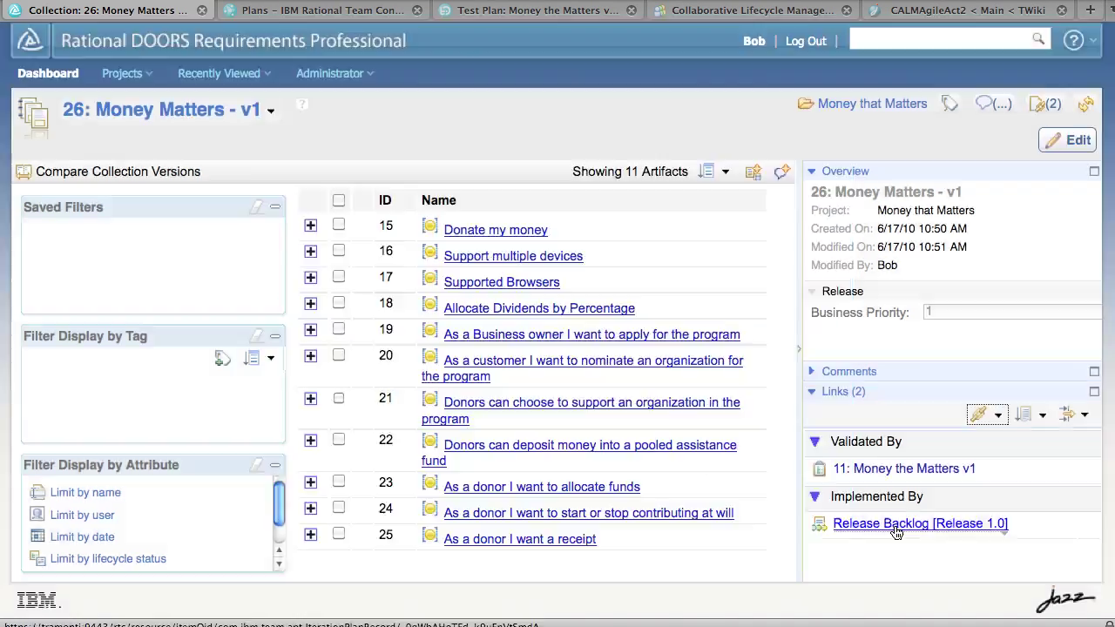
mouse_move(897, 533)
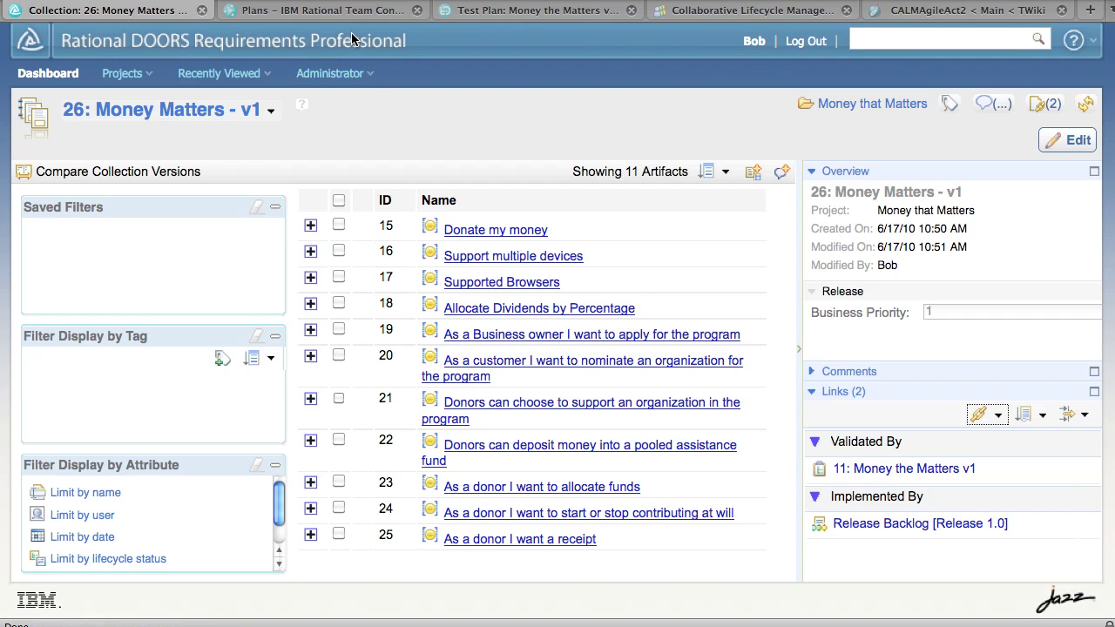
On the RTC Release Backlog plan, start adding 'Work Items from Requirements (Money that Matters)'.
left_click(295, 17)
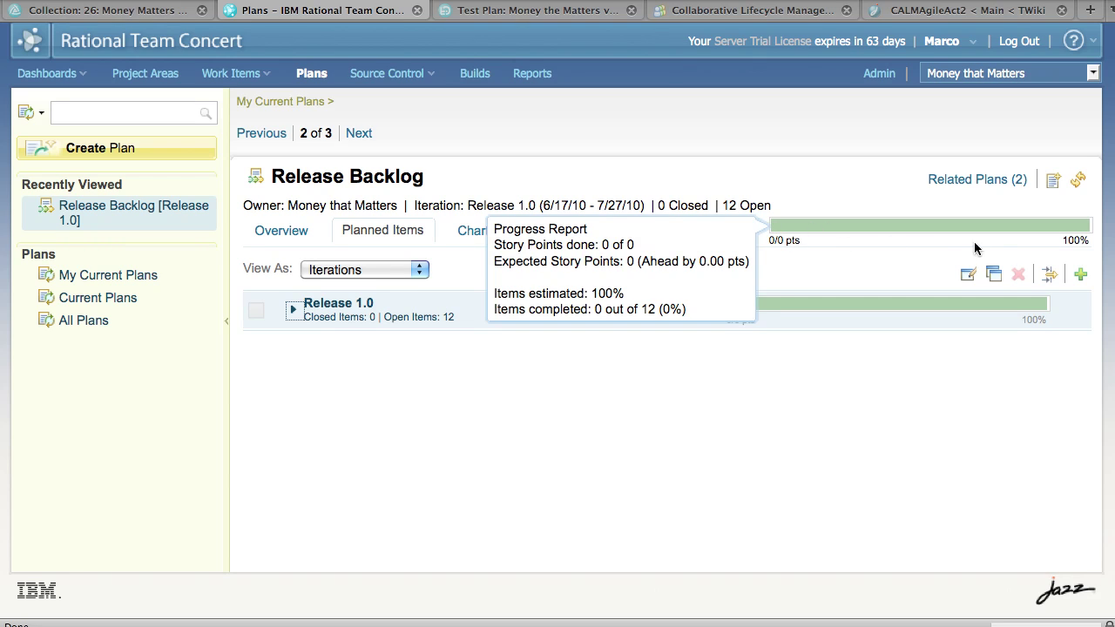
left_click(1082, 277)
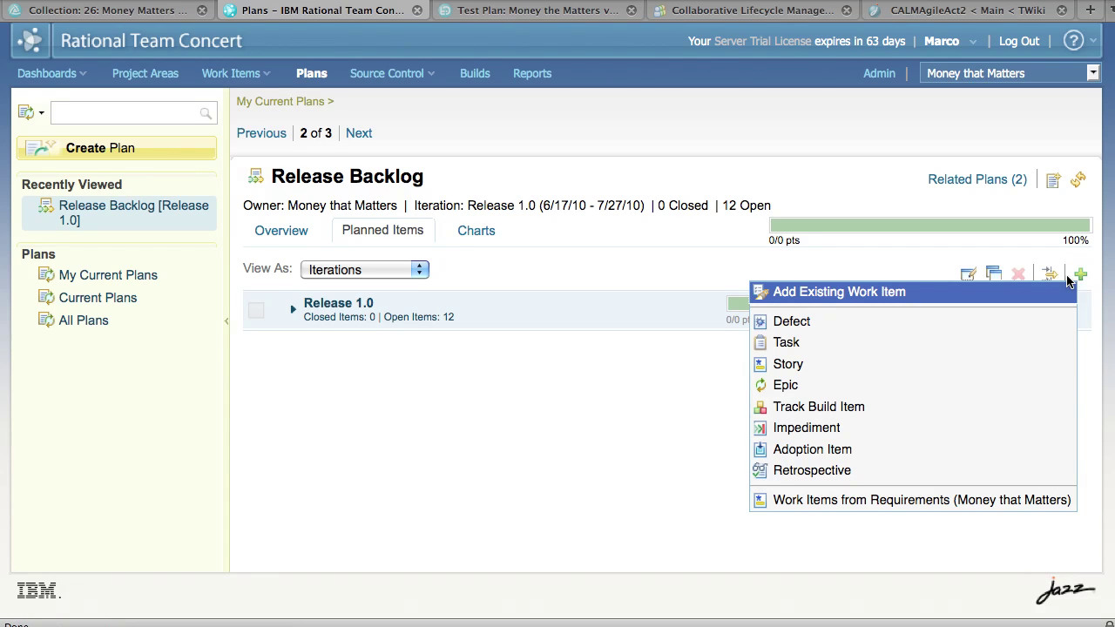
left_click(810, 502)
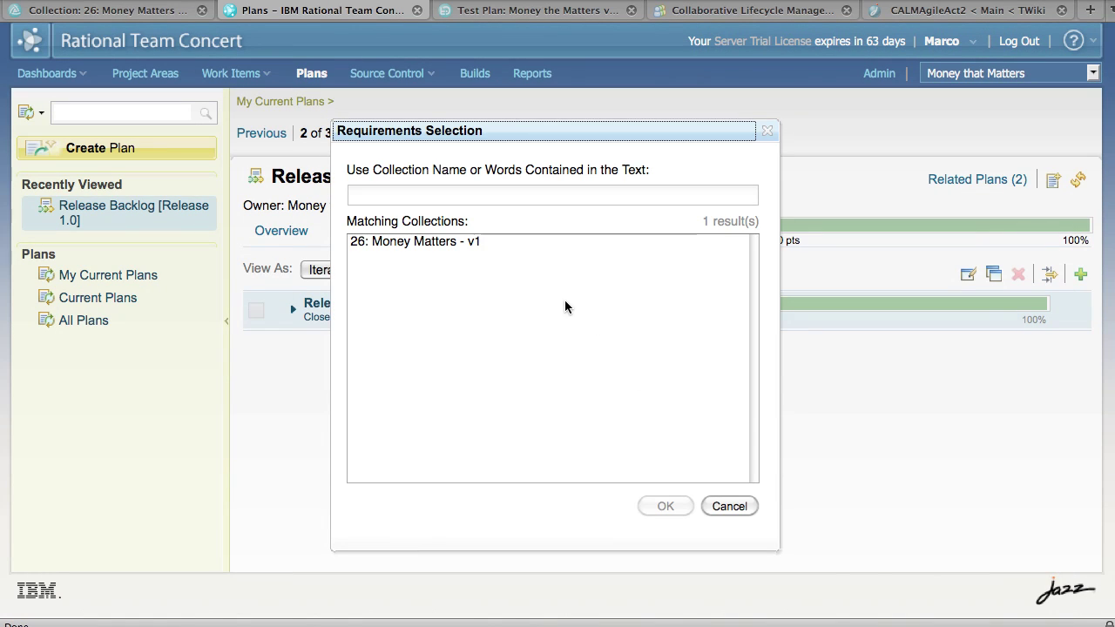
Choose collection 26: Money Matters - v1 and queue all 11 requirements for work item creation.
left_click(381, 245)
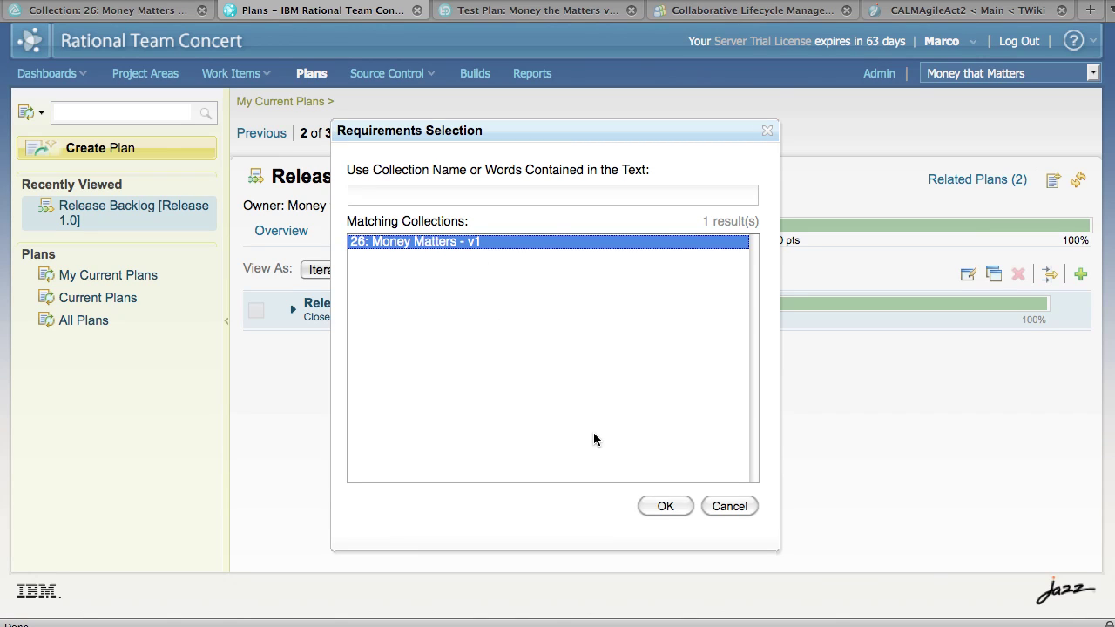
left_click(664, 506)
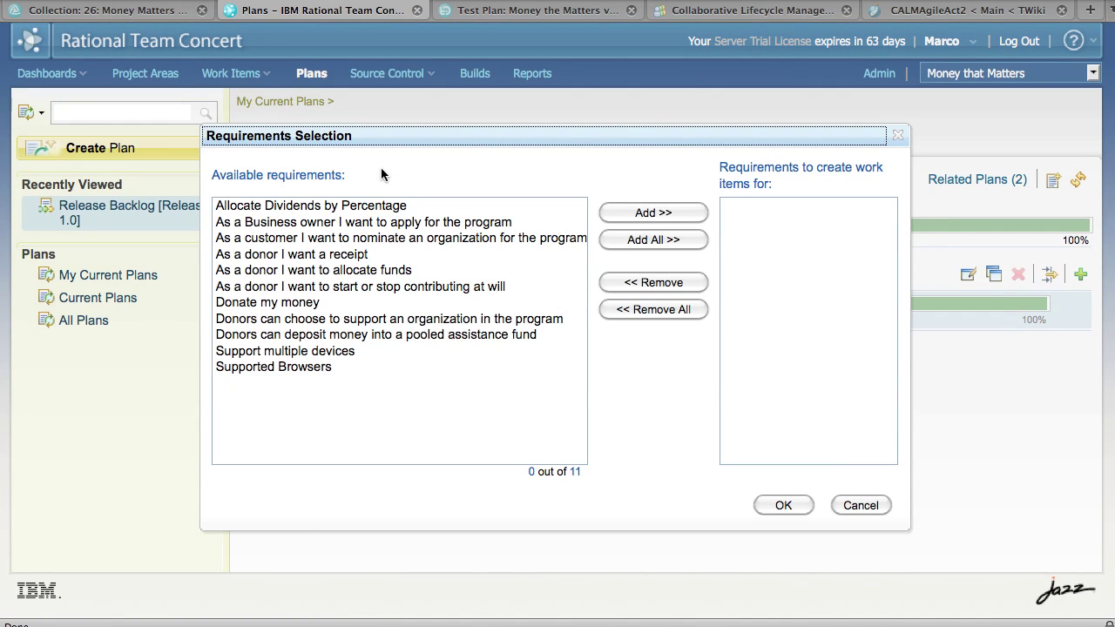
left_click(383, 210)
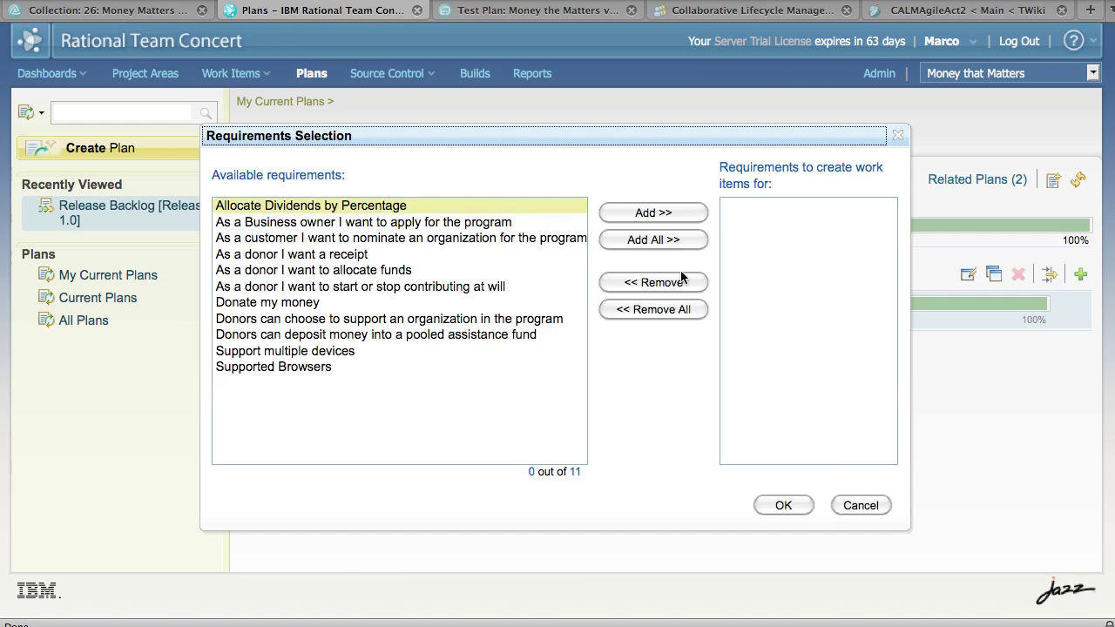
left_click(653, 239)
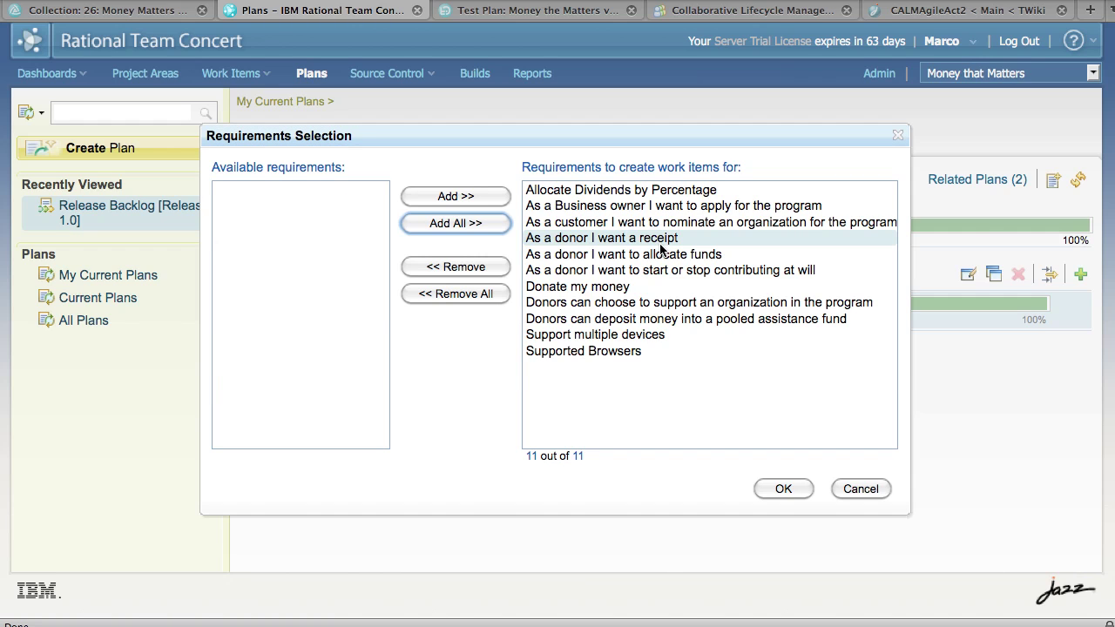
left_click(782, 490)
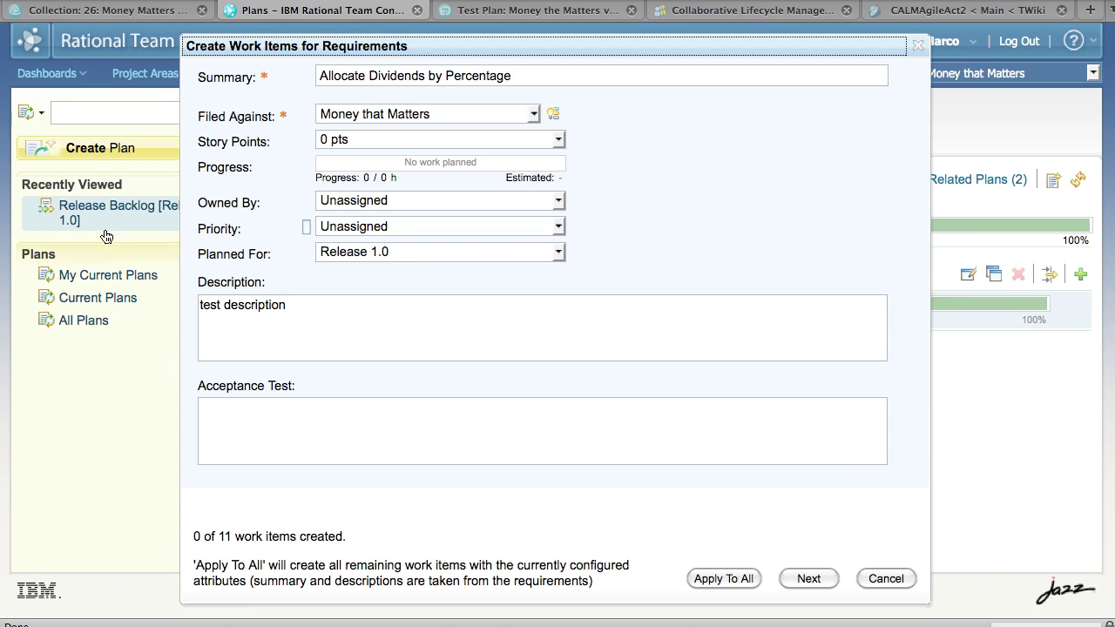
Set Priority to High and apply it to all 11 requirements' work items under Release 1.0.
left_click(393, 228)
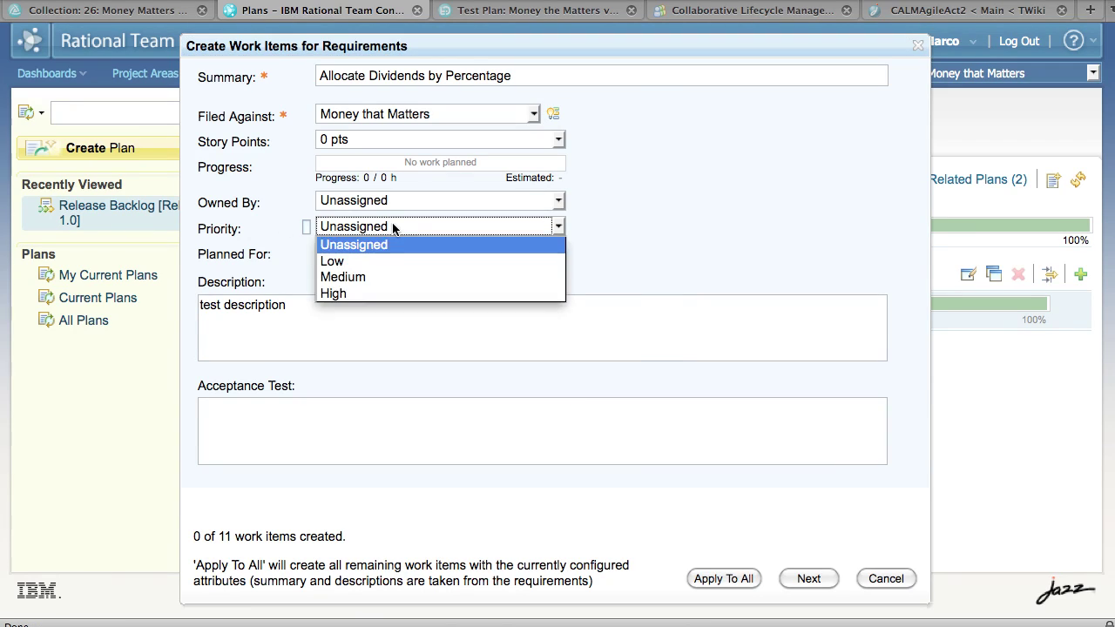
left_click(340, 294)
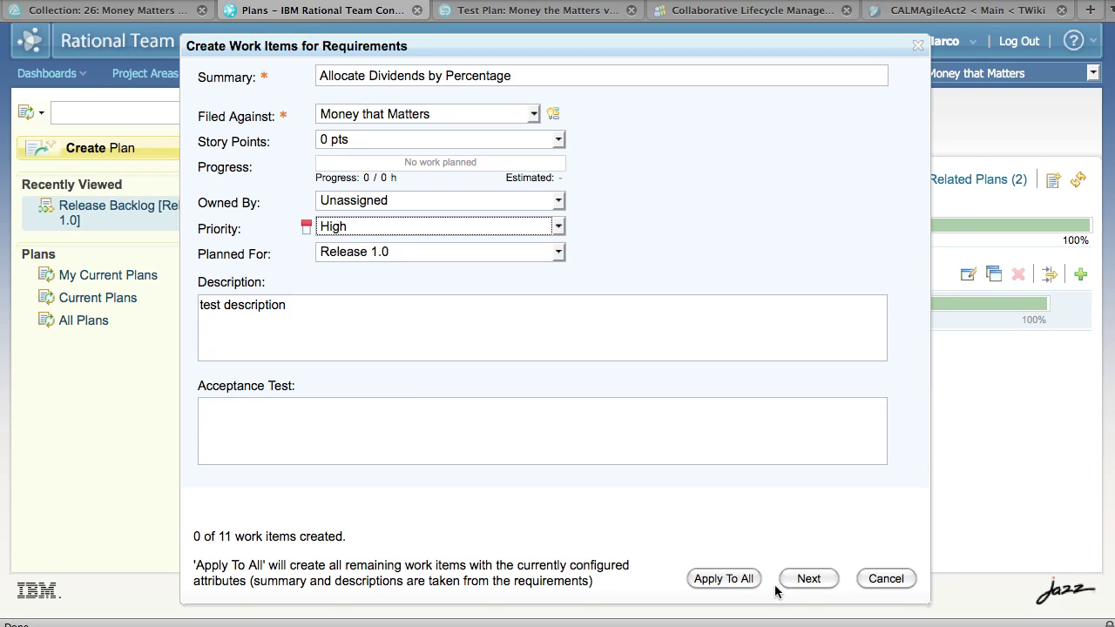
left_click(718, 579)
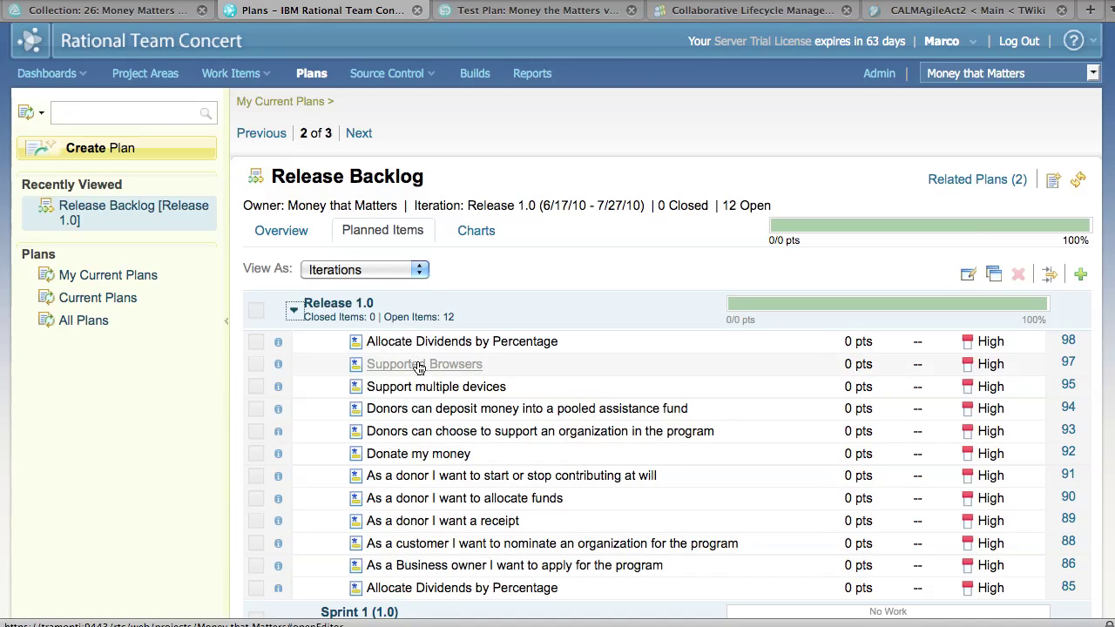
Confirm Story 98 implements requirement 18 (Allocate Dividends by Percentage), then return to the DOORS collection.
left_click(390, 343)
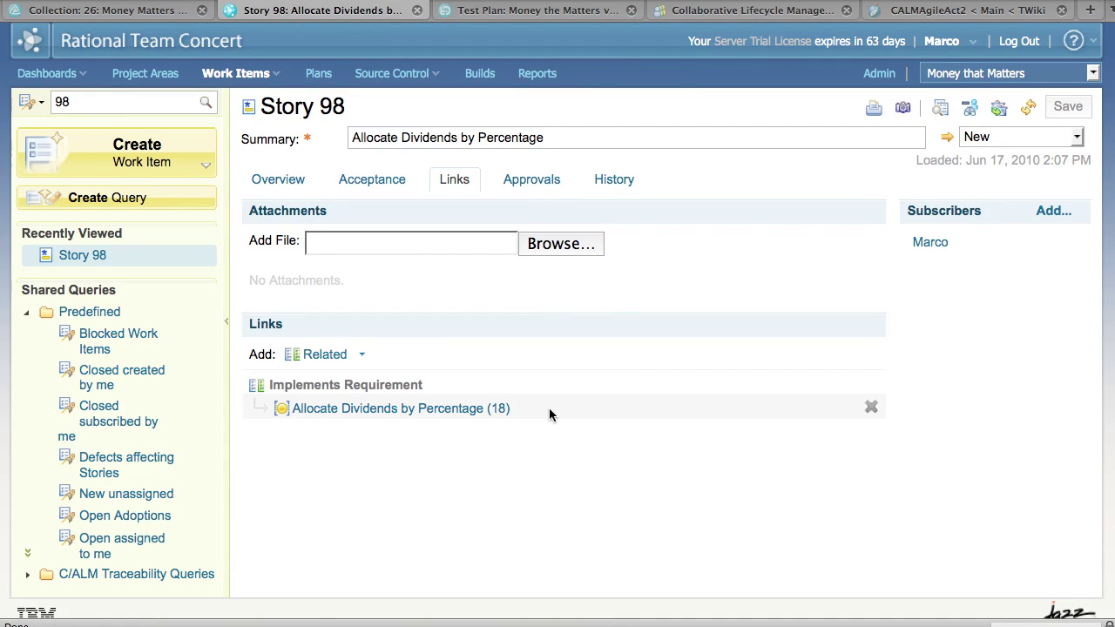
mouse_move(450, 418)
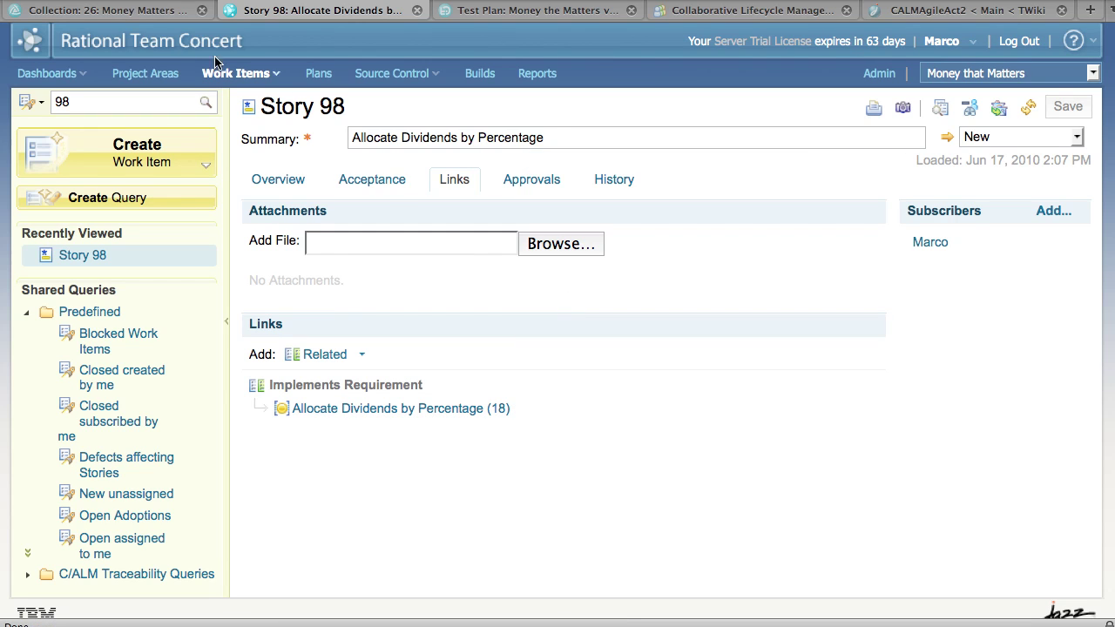
left_click(68, 11)
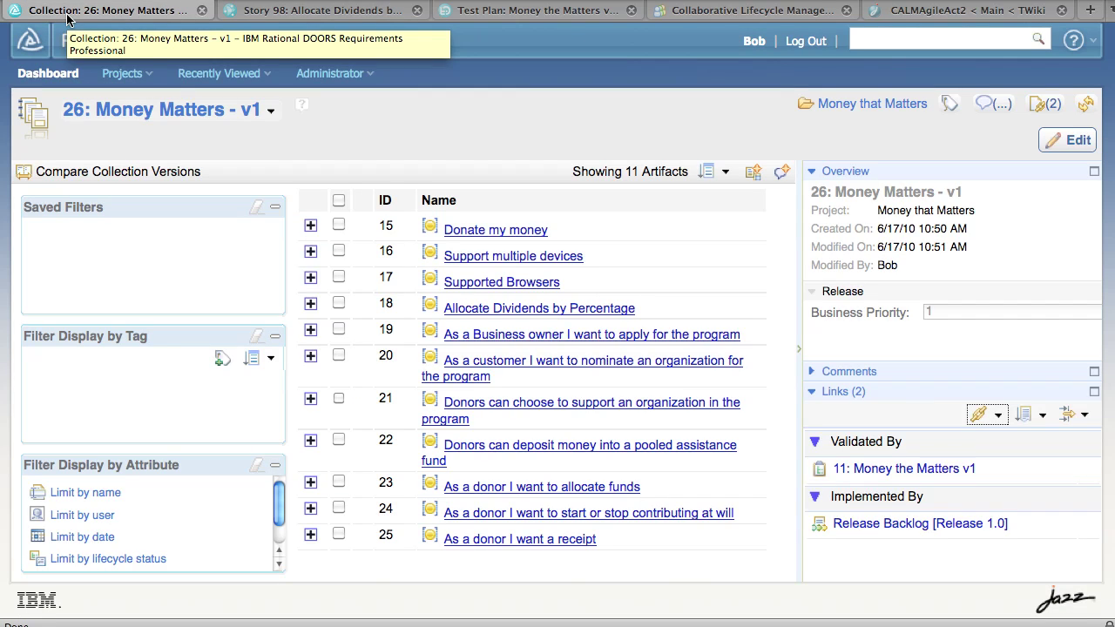
left_click(363, 200)
Add the Implemented By column to the collection table and collapse the side pane to review it.
left_click(416, 374)
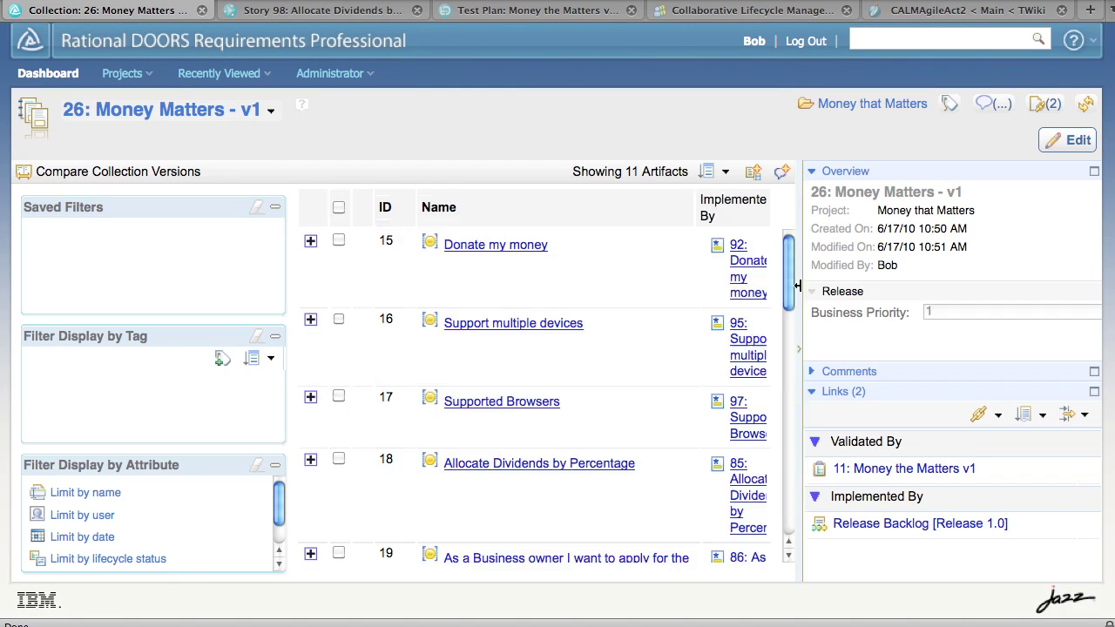
left_click(800, 355)
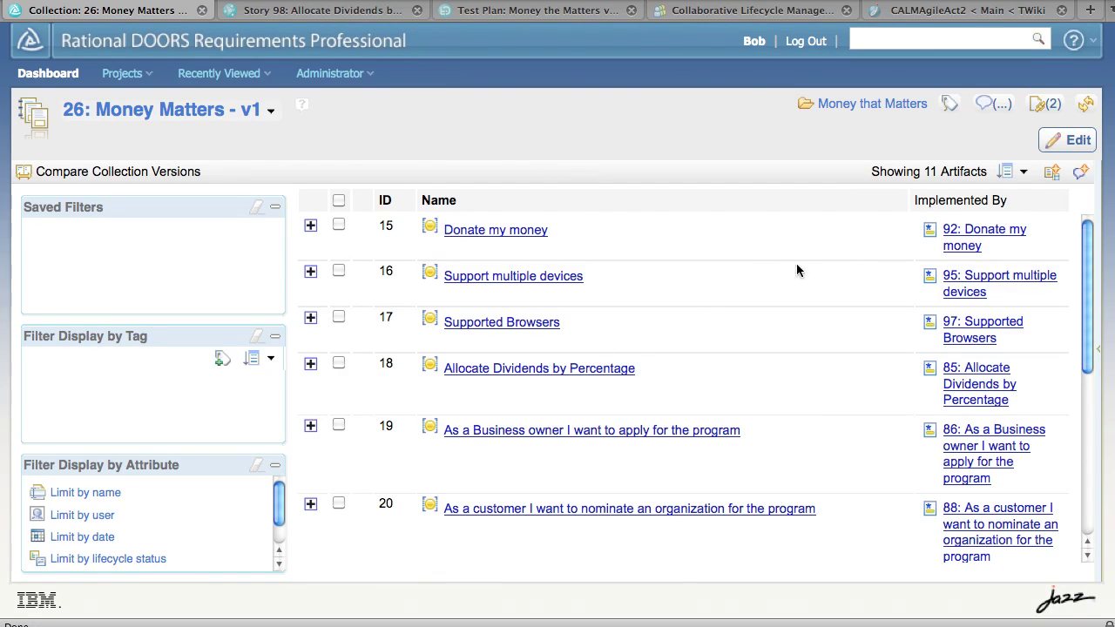
scroll(859, 259, "down", 10)
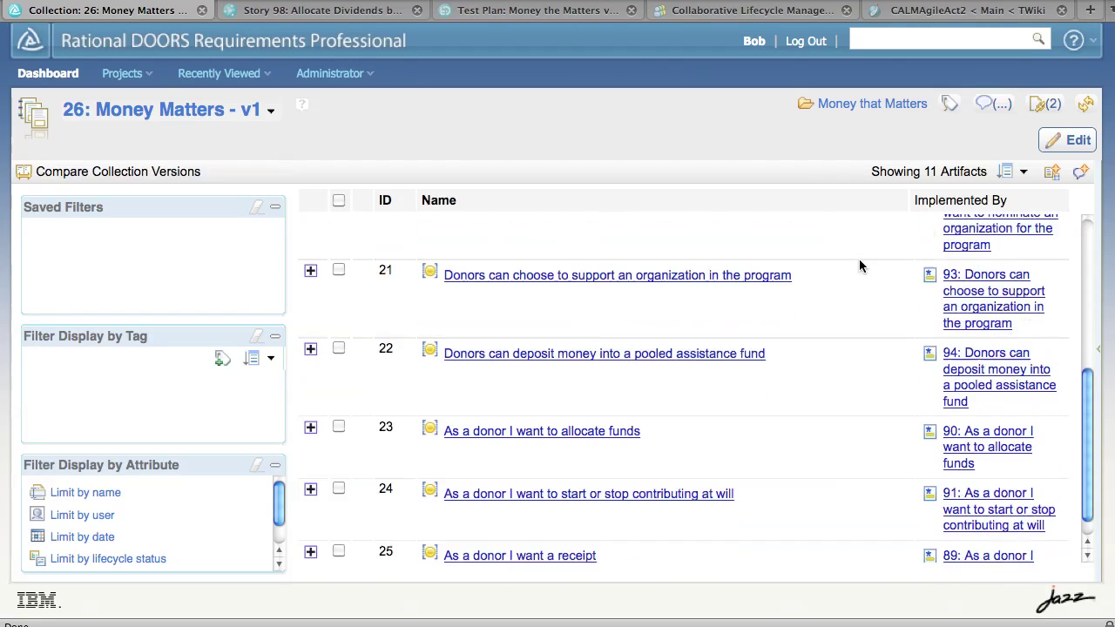
scroll(859, 266, "up", 10)
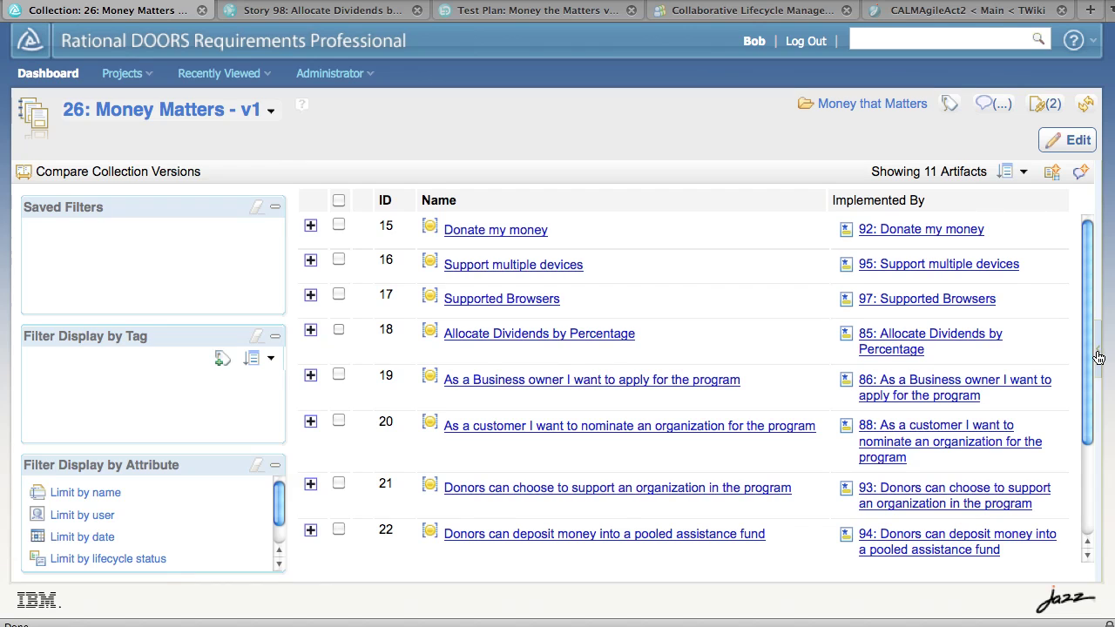
Leave the linking slide and return to the DOORS Money Matters - v1 collection.
left_click(1098, 355)
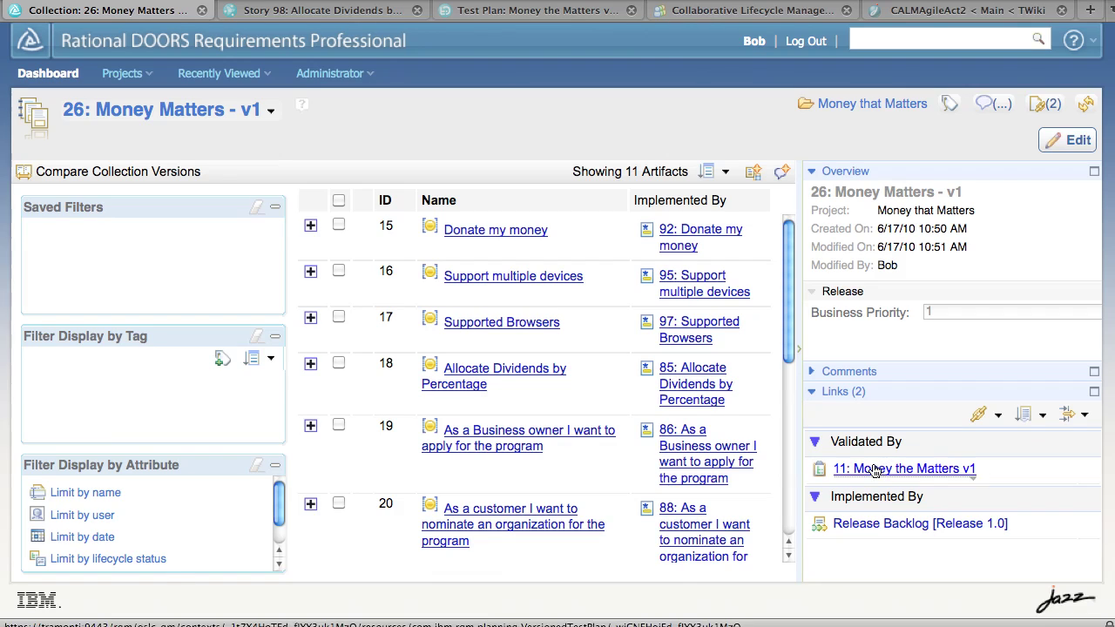
mouse_move(903, 471)
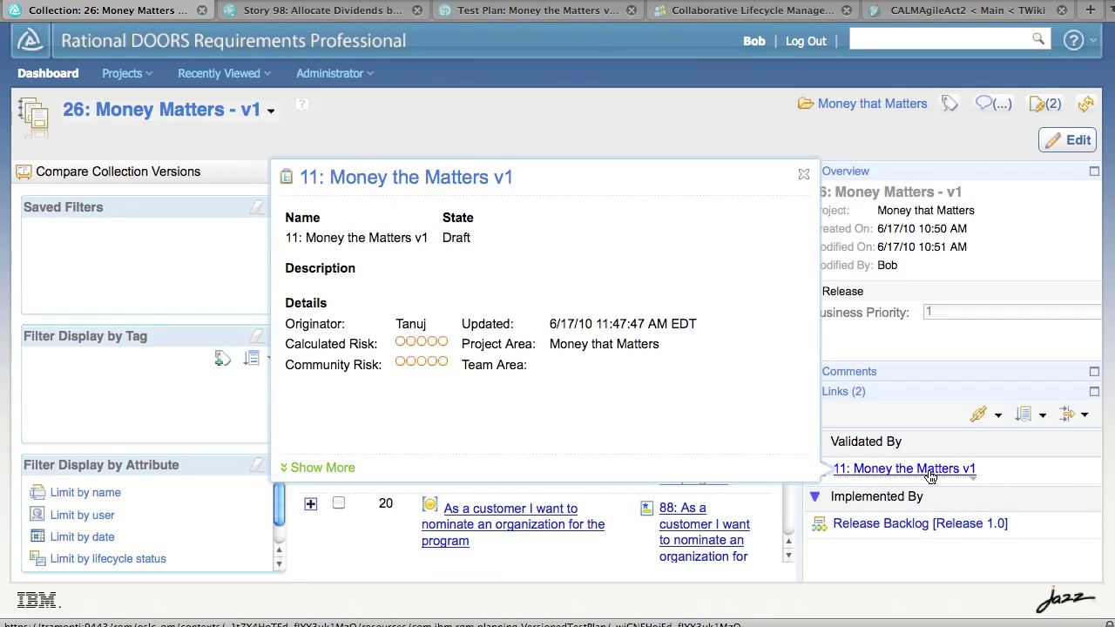
left_click(1000, 419)
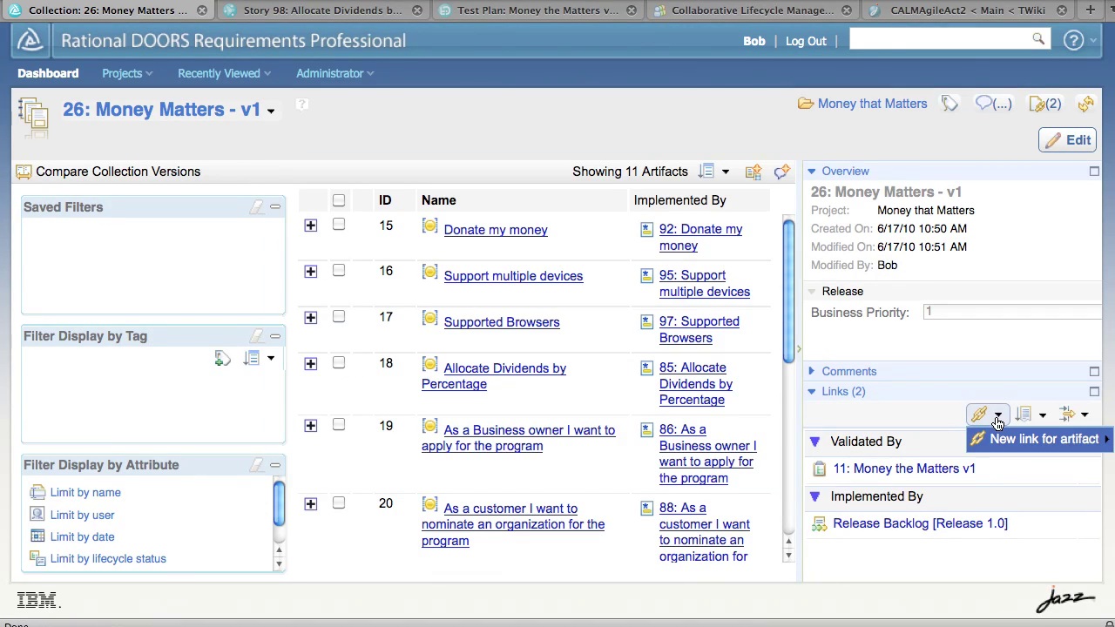
mouse_move(997, 445)
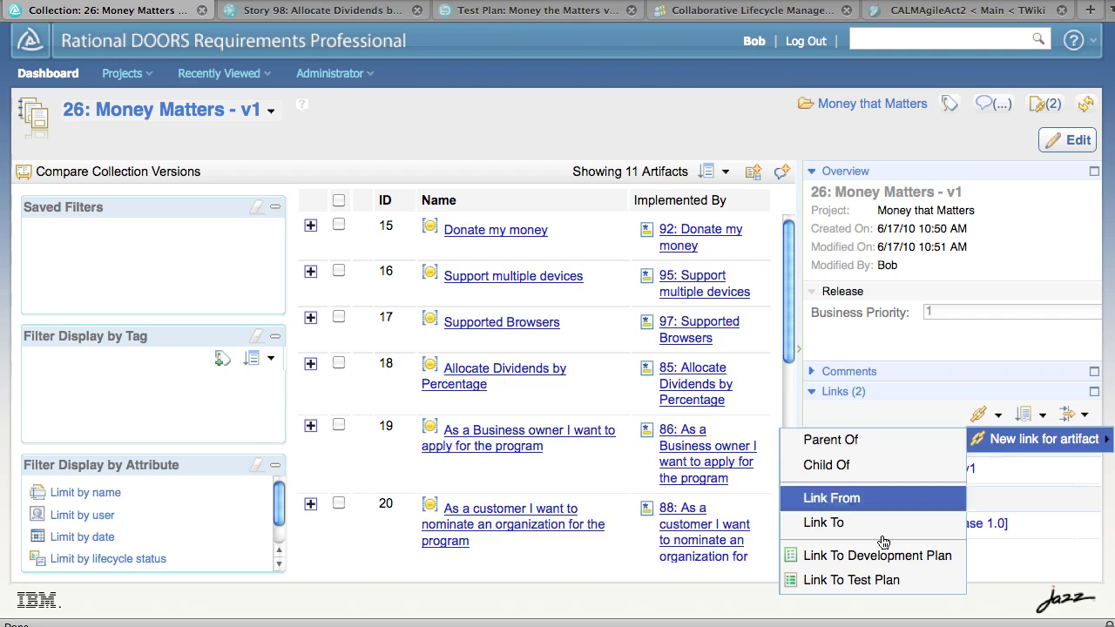
left_click(830, 582)
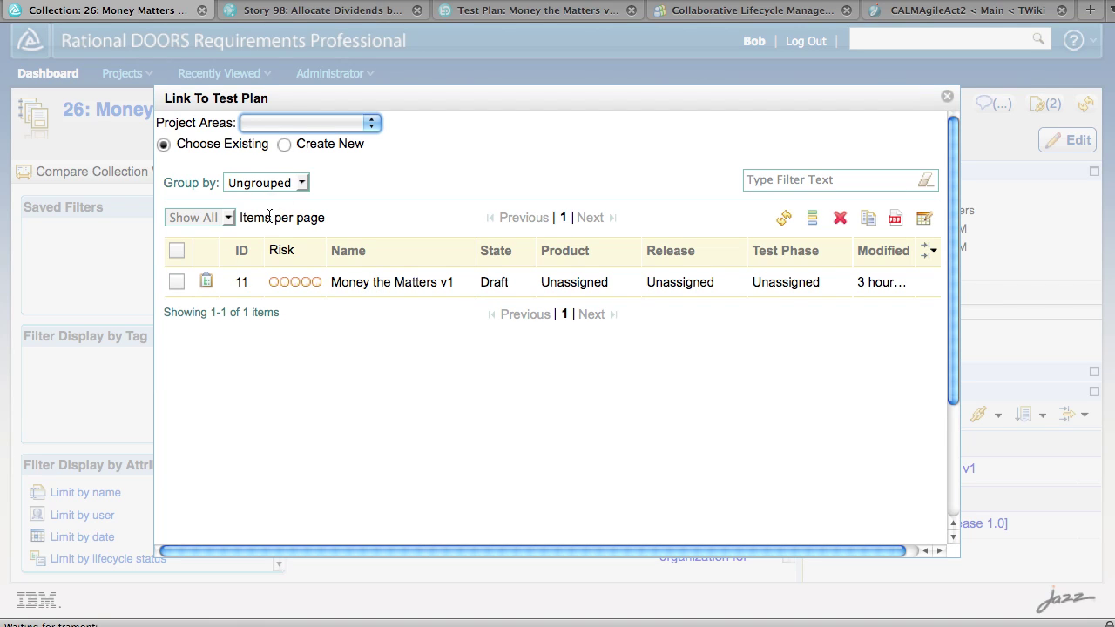
left_click(285, 145)
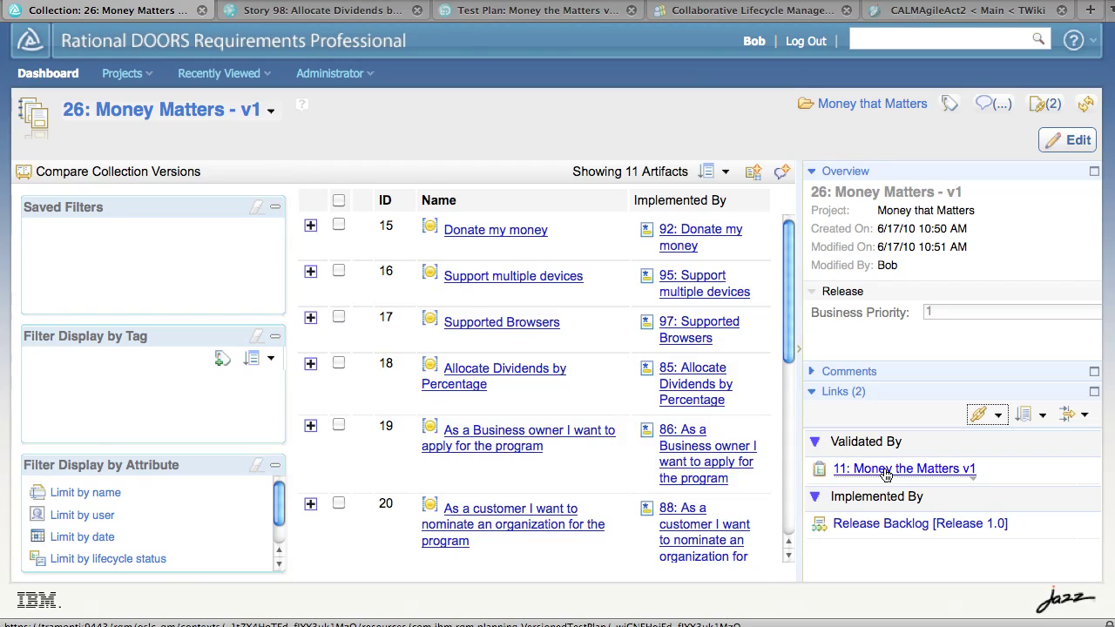
mouse_move(886, 473)
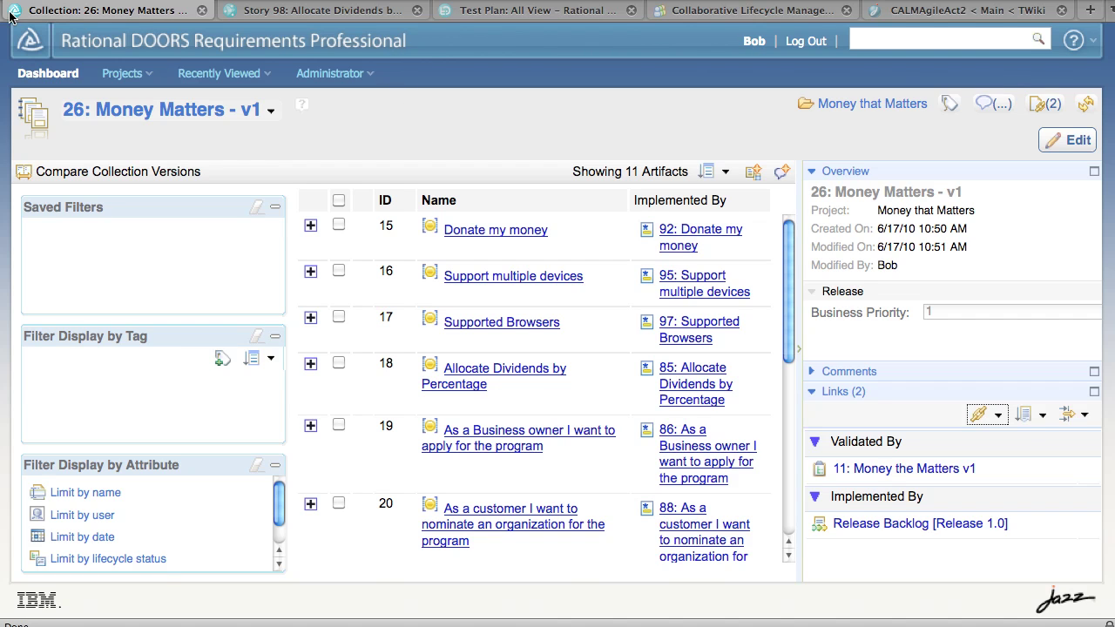
Generate 11 test cases in the Money the Matters v1 test plan from its linked Money Matters - v1 collection.
left_click(493, 10)
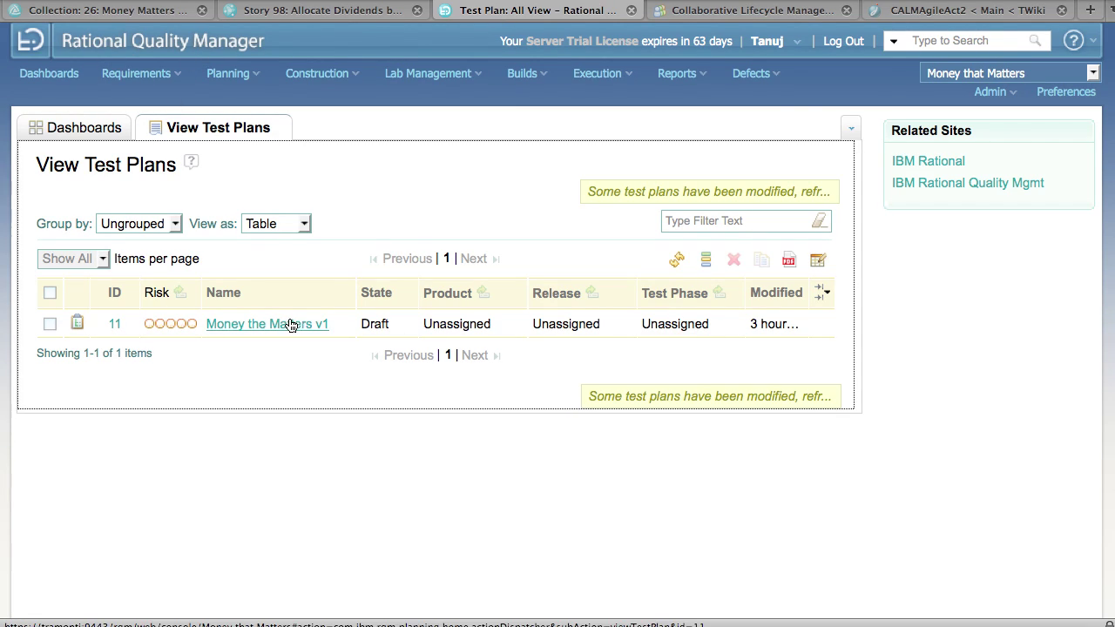
left_click(242, 324)
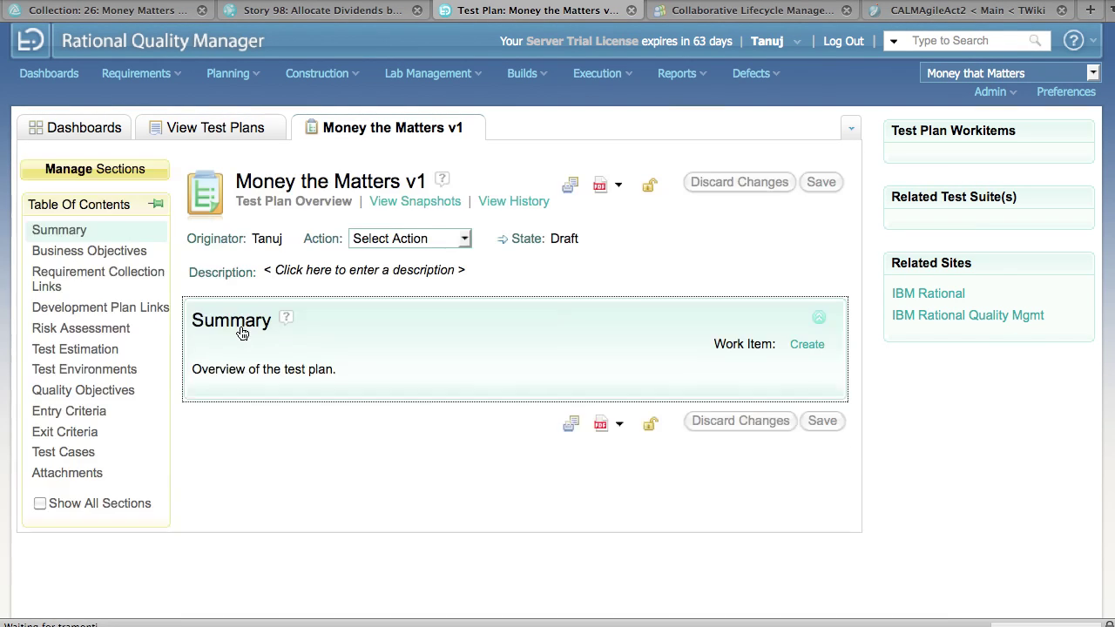
left_click(60, 279)
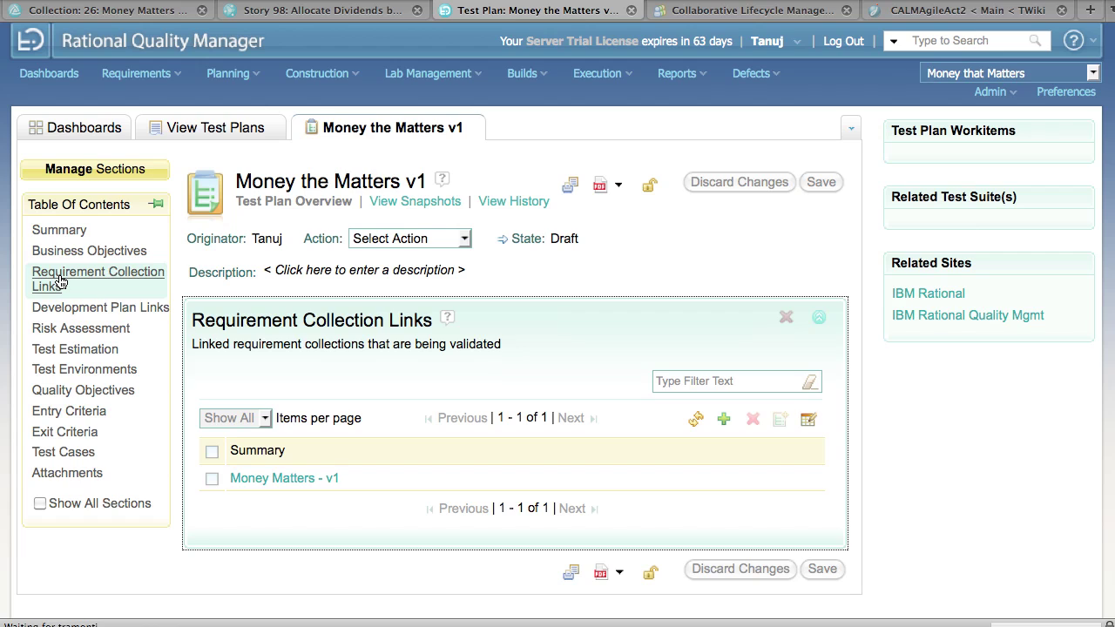
mouse_move(288, 486)
left_click(211, 479)
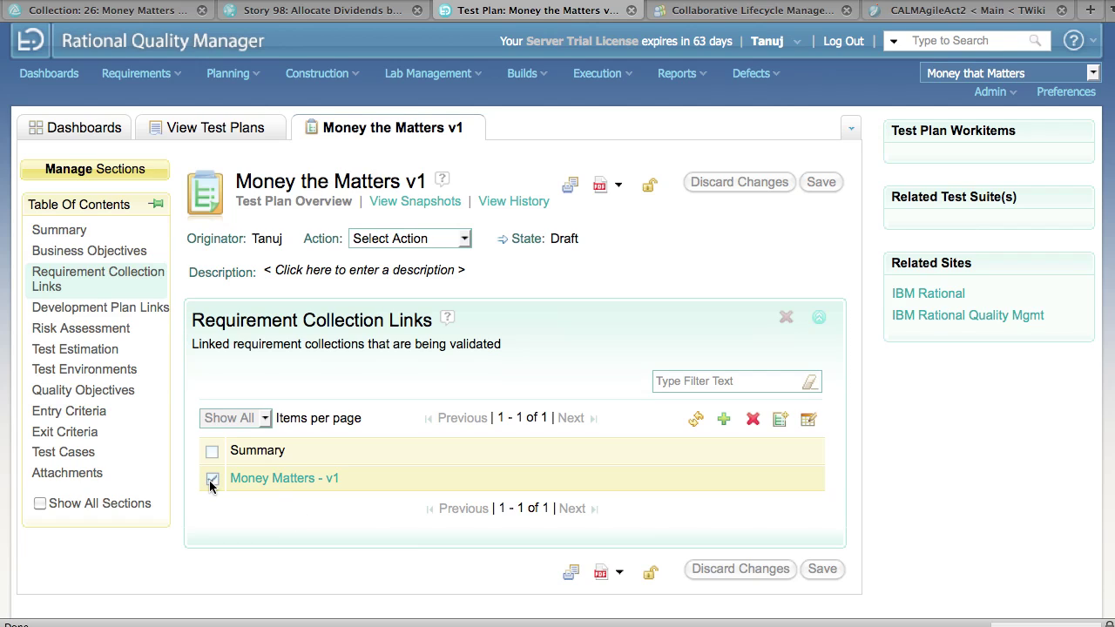
left_click(779, 425)
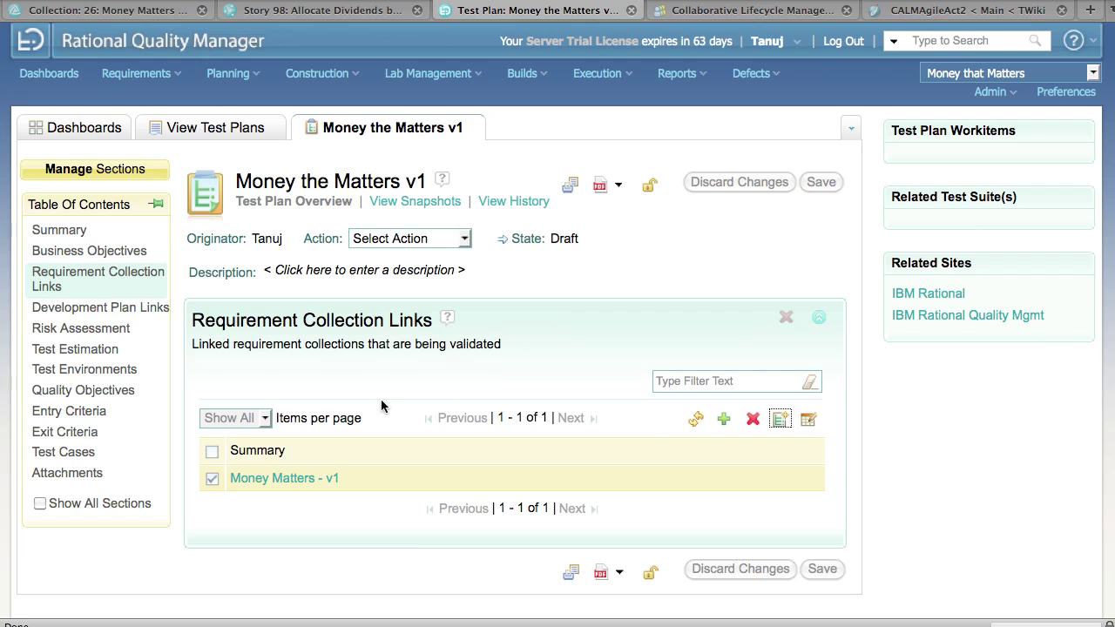
left_click(61, 455)
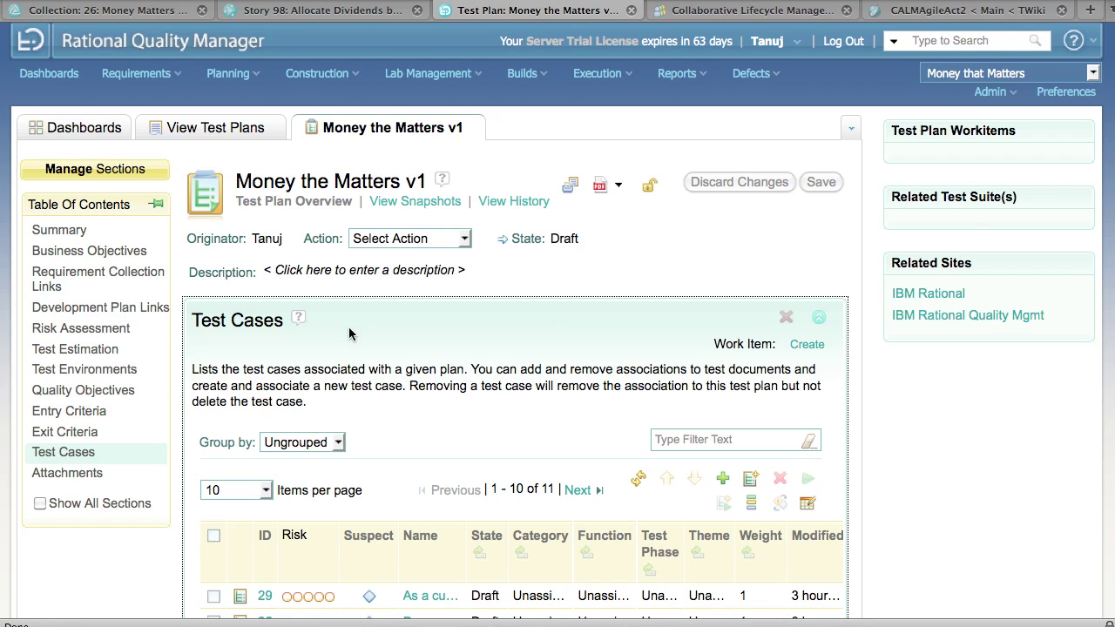
Confirm the 'As a customer…' test case validates requirement 20, then return to the Money Matters - v1 collection.
scroll(440, 383, "down", 5)
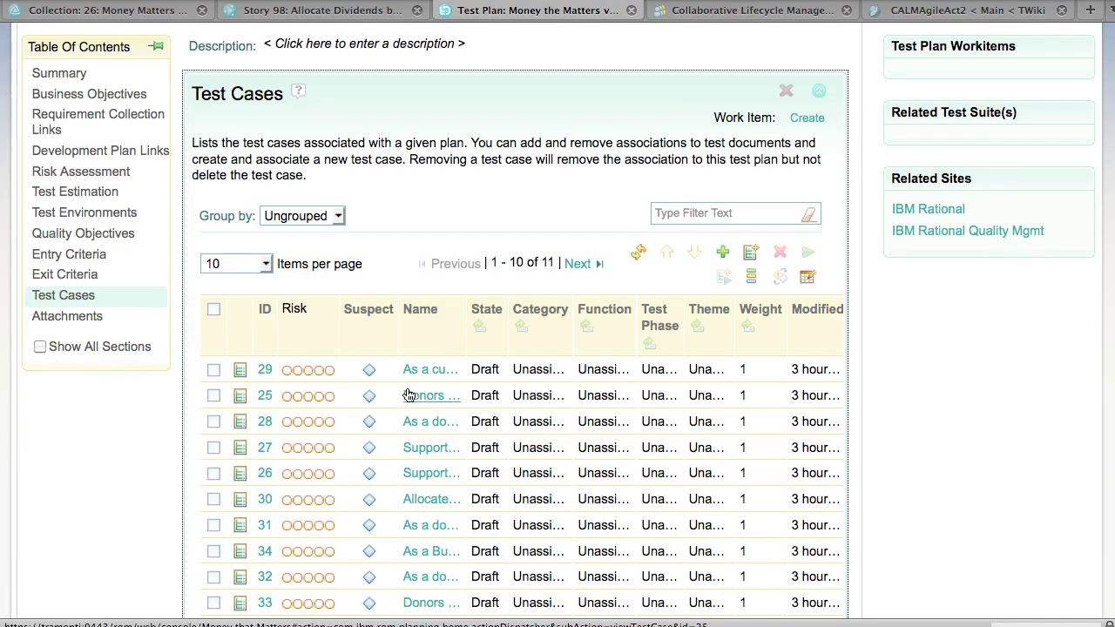
scroll(416, 384, "up", 1)
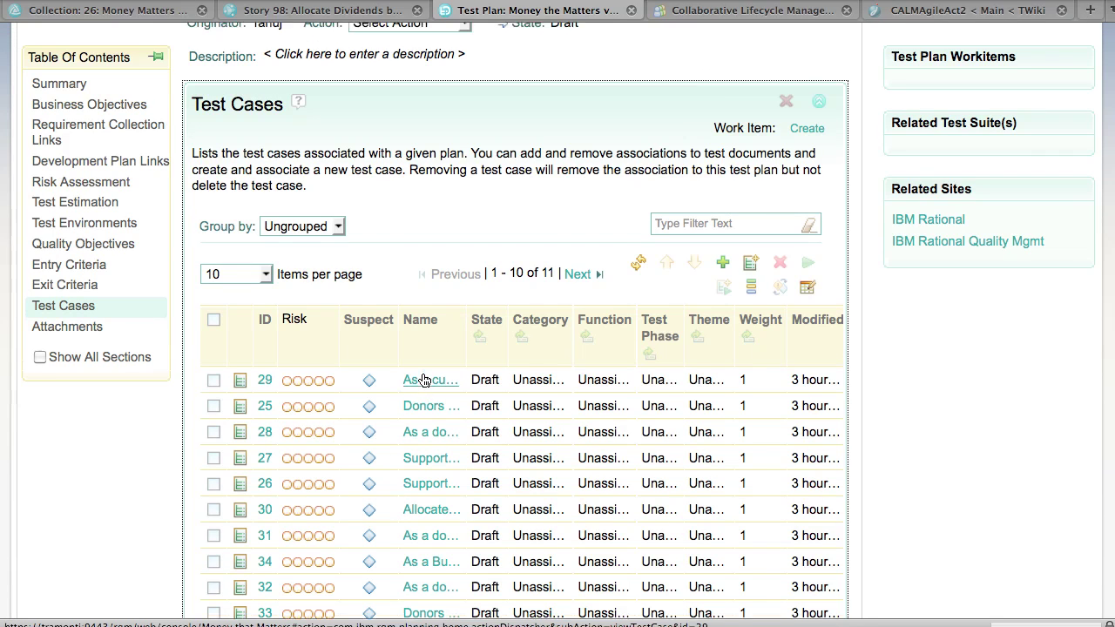
left_click(422, 399)
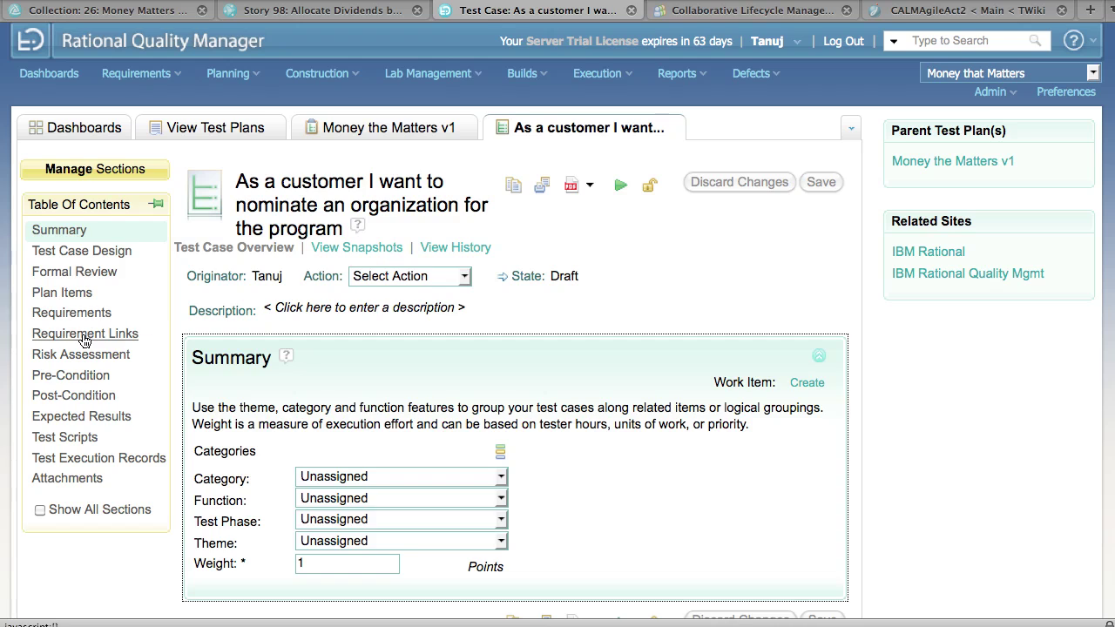
left_click(131, 336)
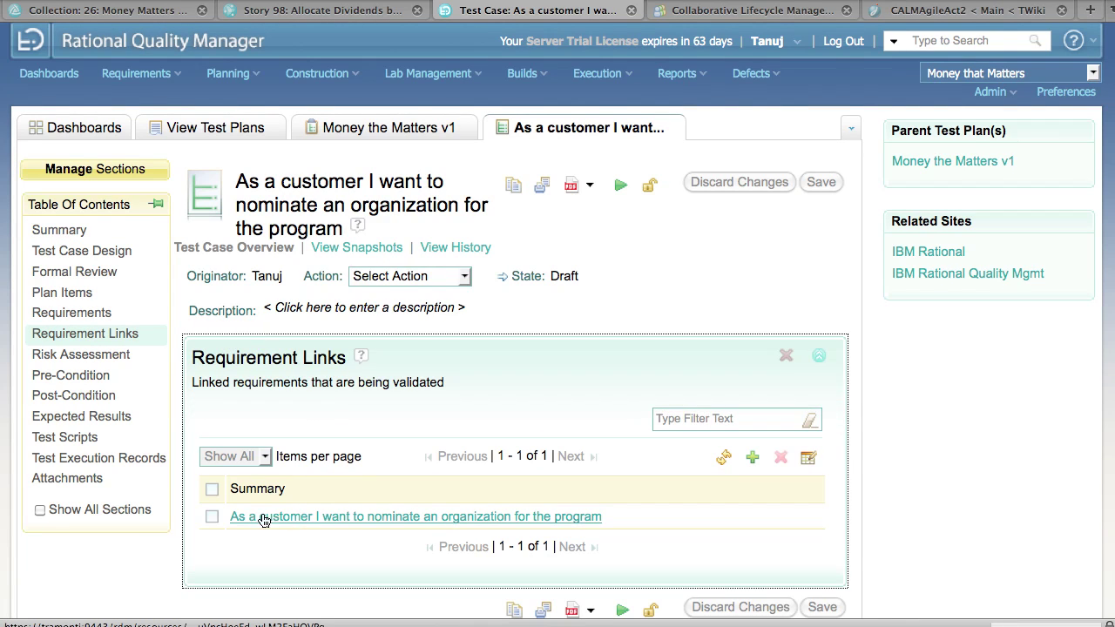
mouse_move(402, 521)
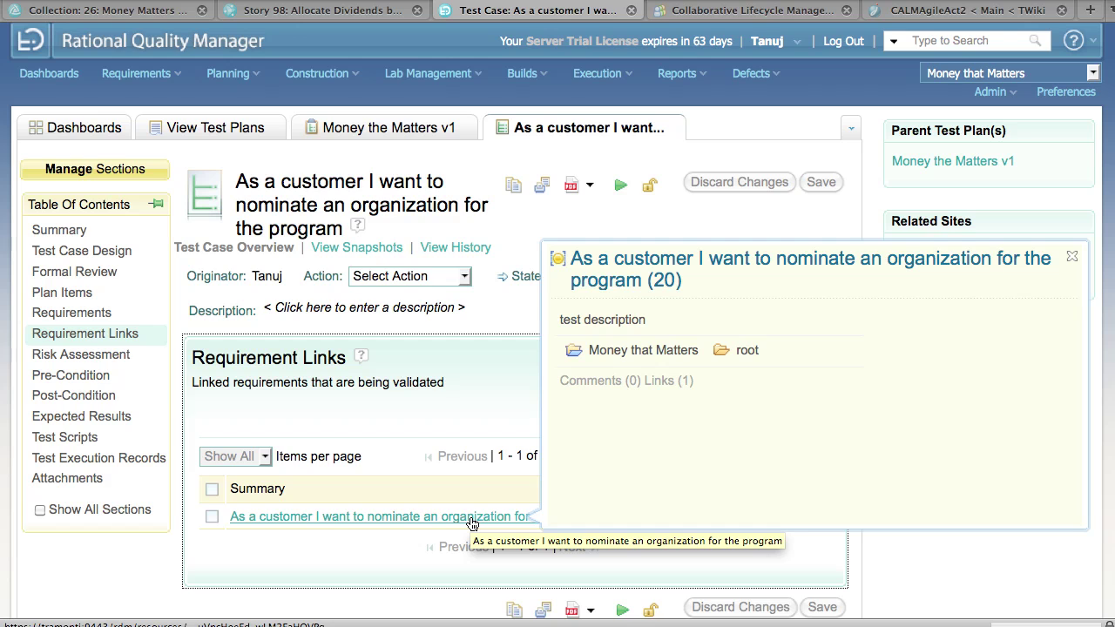
left_click(134, 17)
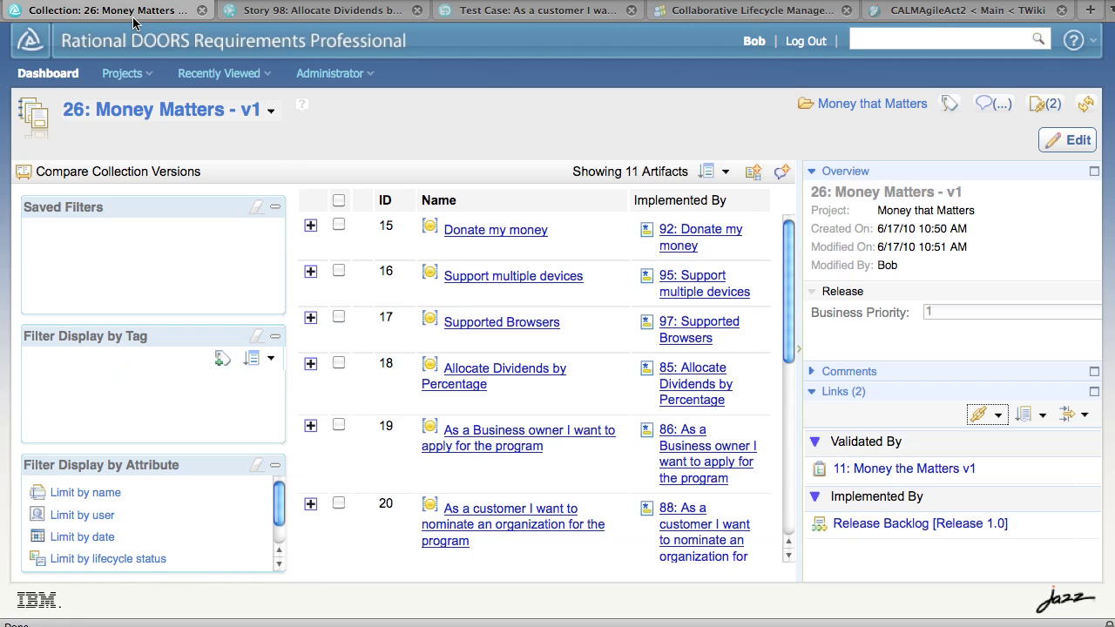
left_click(389, 201)
Add the Validated By column to the artifact table and hide the overview and links panel.
left_click(412, 394)
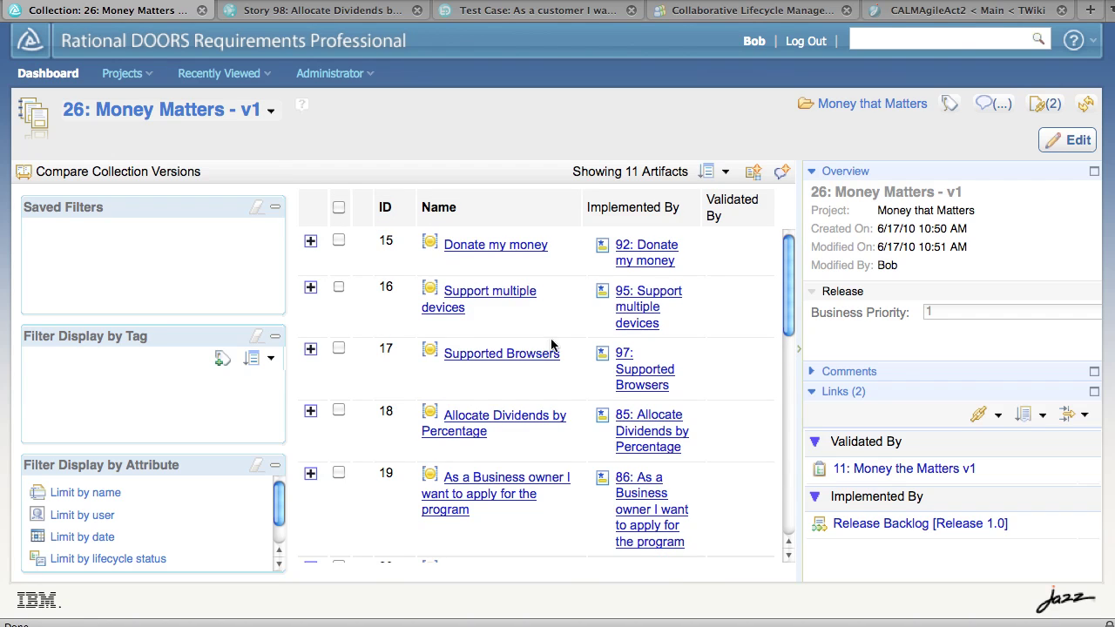
left_click(798, 357)
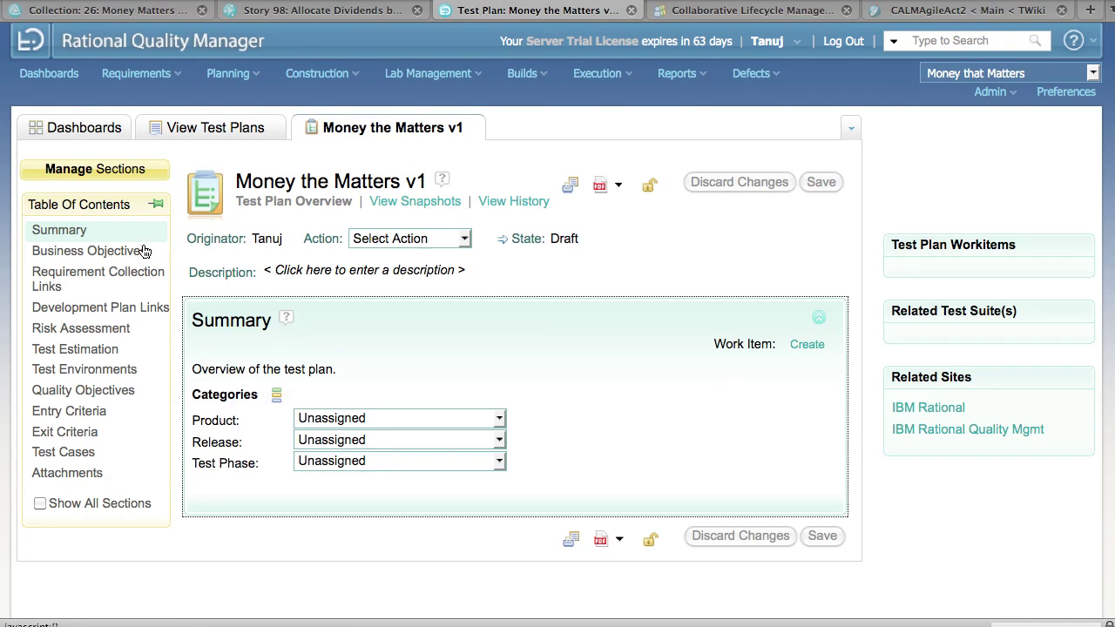
Add Release Backlog as a development plan link on the Money the Matters v1 test plan.
left_click(75, 311)
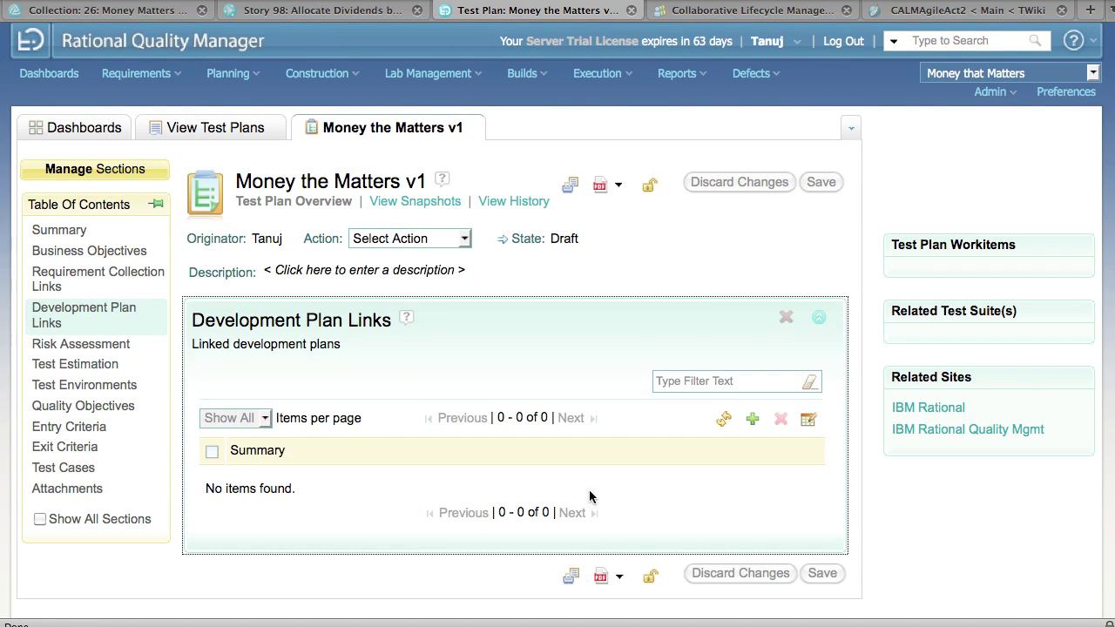
left_click(753, 421)
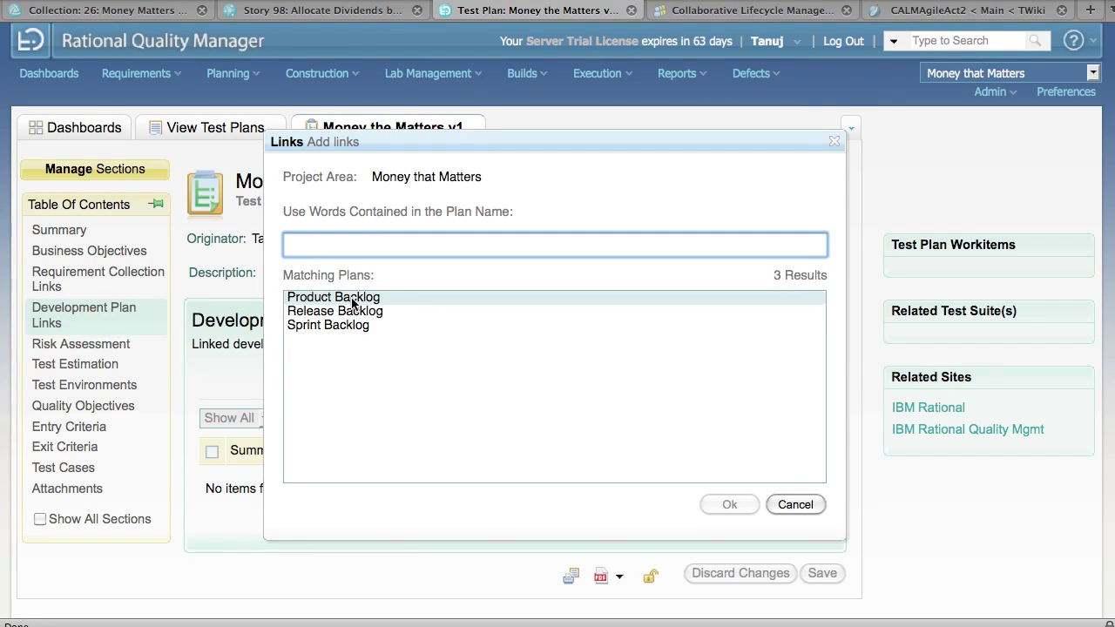
left_click(324, 318)
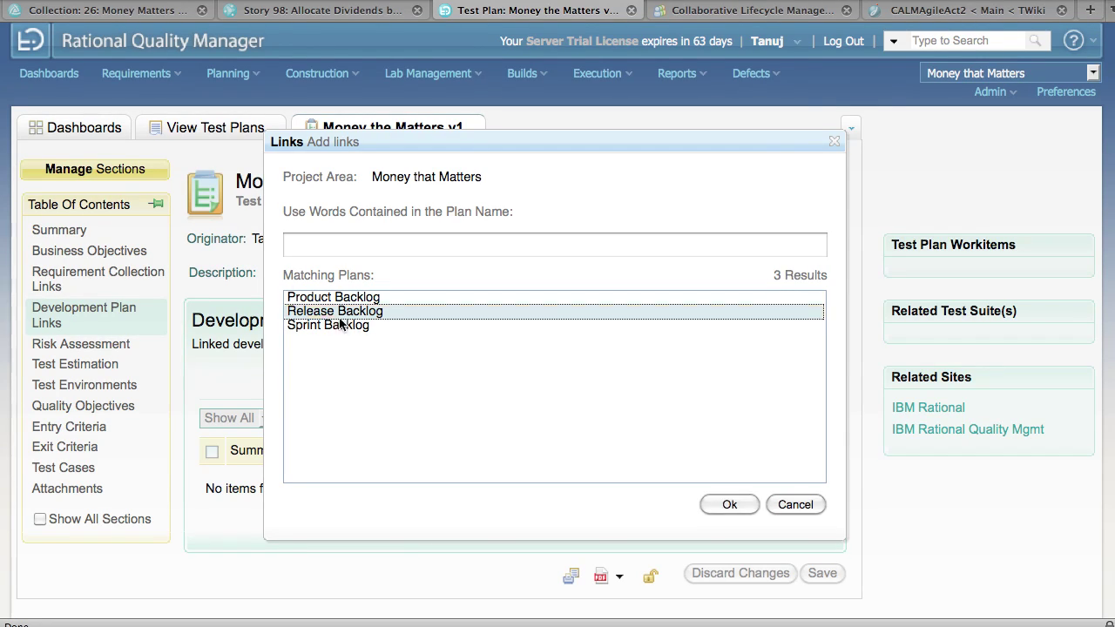
left_click(723, 504)
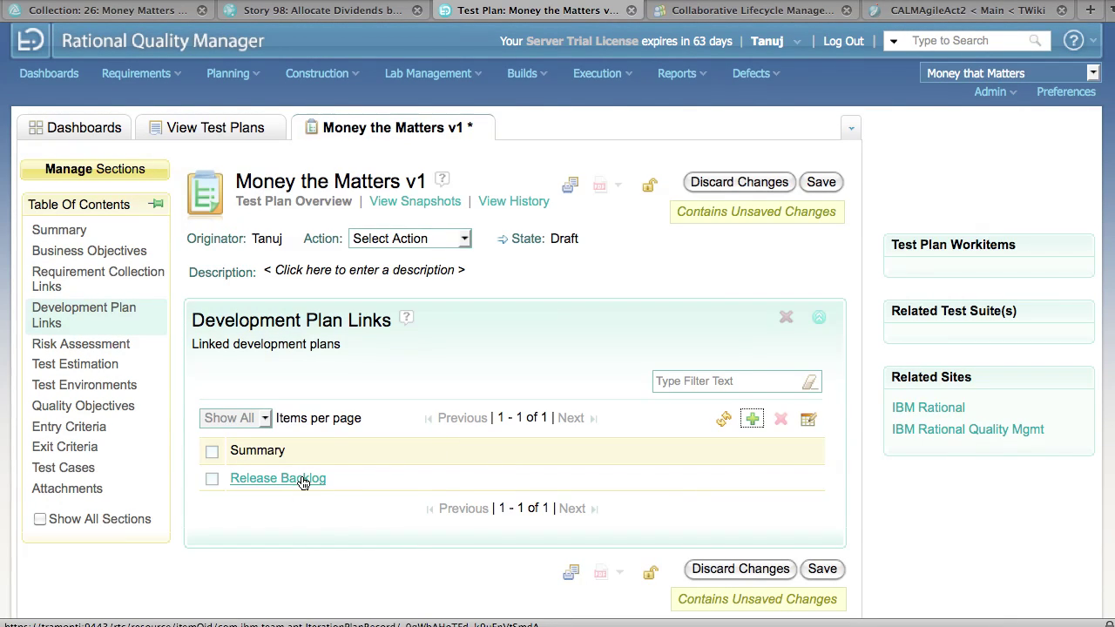
mouse_move(303, 483)
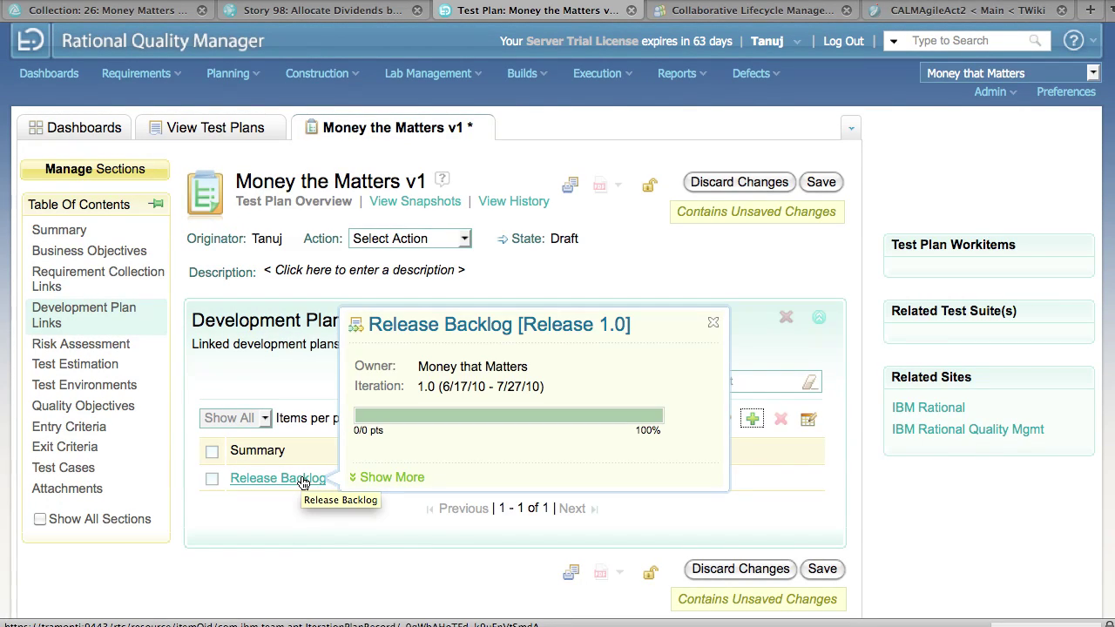